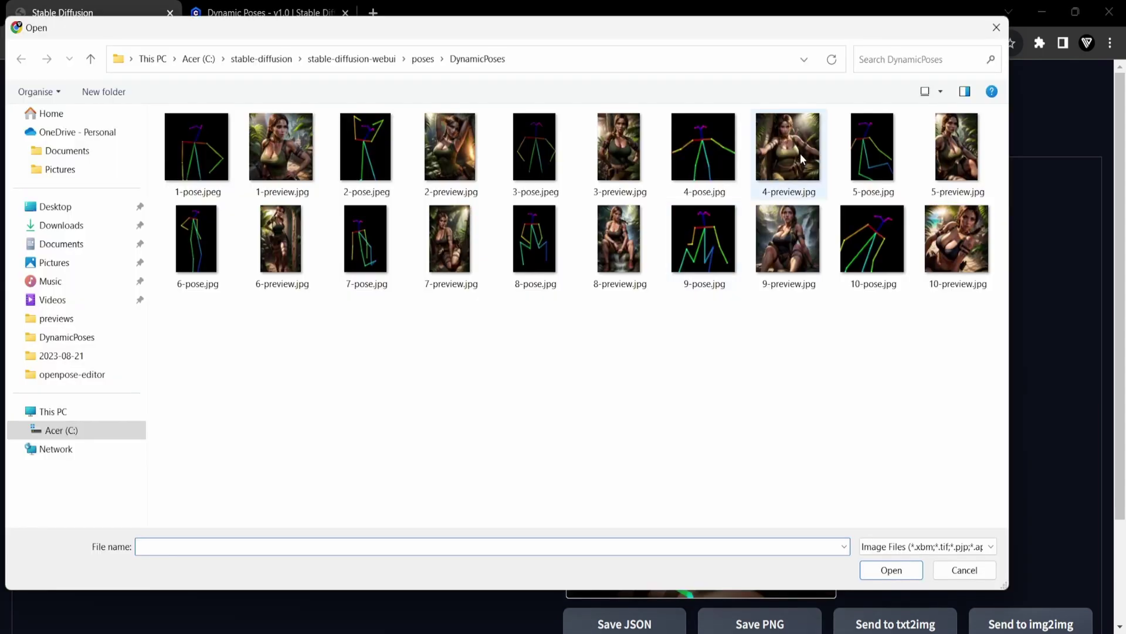
In the OpenPose Editor, set 8-preview.png as the background and load the 04-DynamicPose preset
{"action": "left_click", "coordinate": [793, 157]}
{"action": "left_click", "coordinate": [793, 157]}
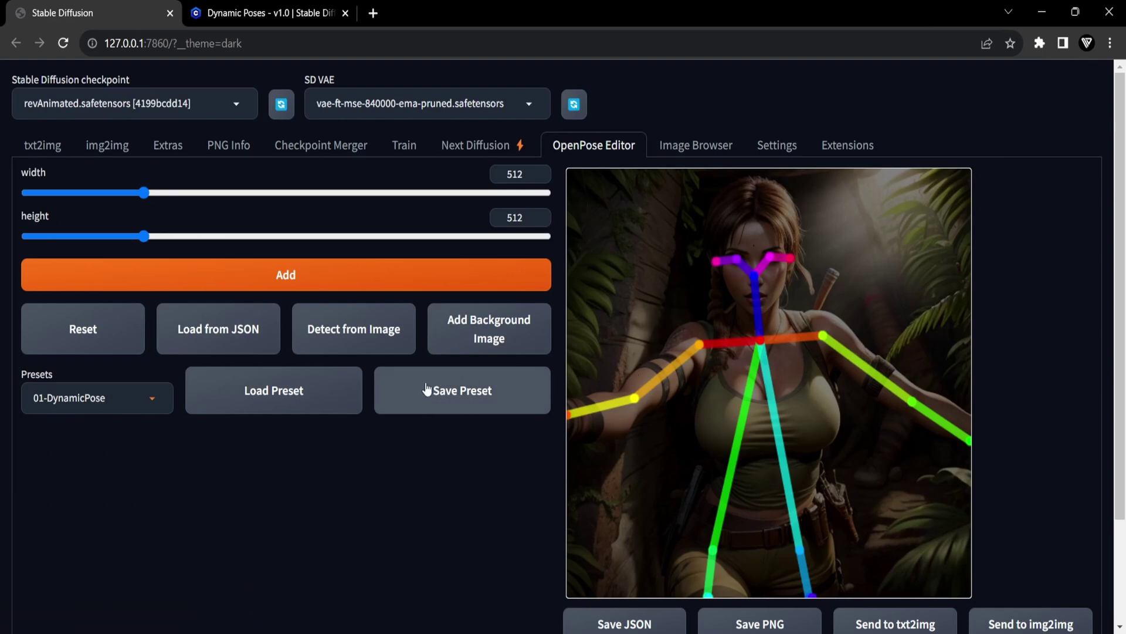
{"action": "left_click", "coordinate": [153, 396]}
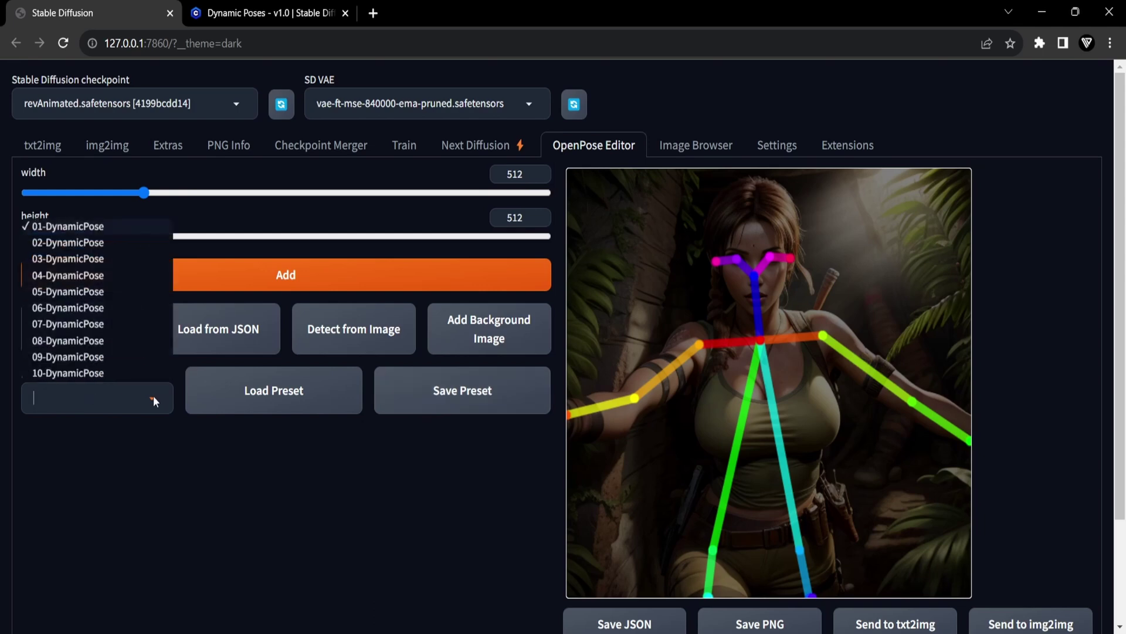
{"action": "left_click", "coordinate": [70, 275]}
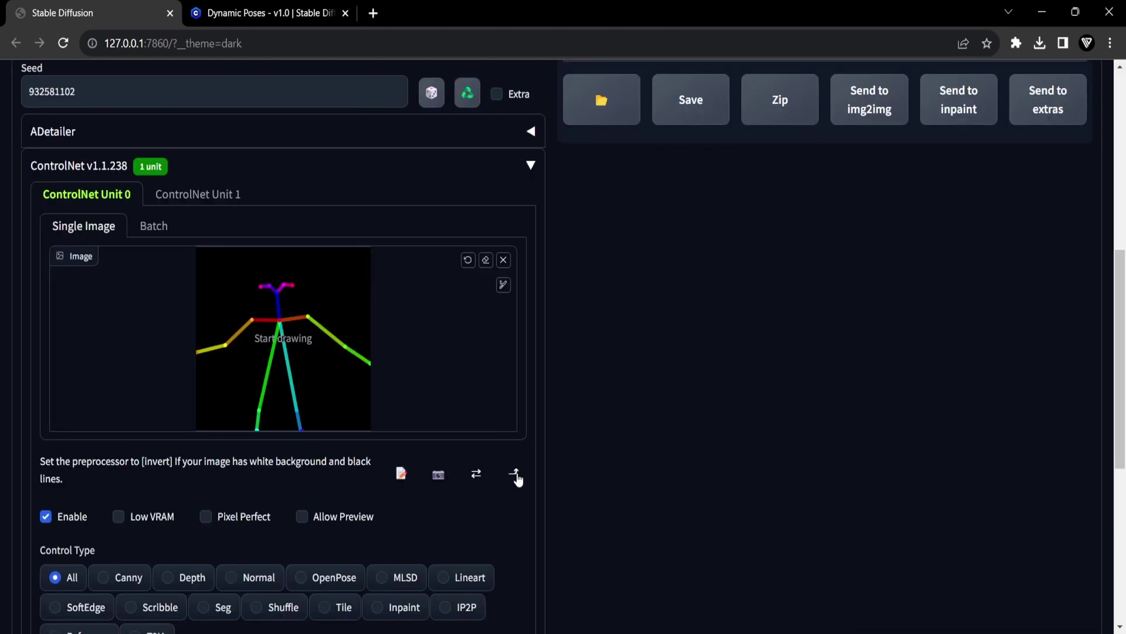
{"action": "scroll", "coordinate": [567, 482], "scroll_direction": "down", "scroll_amount": 3}
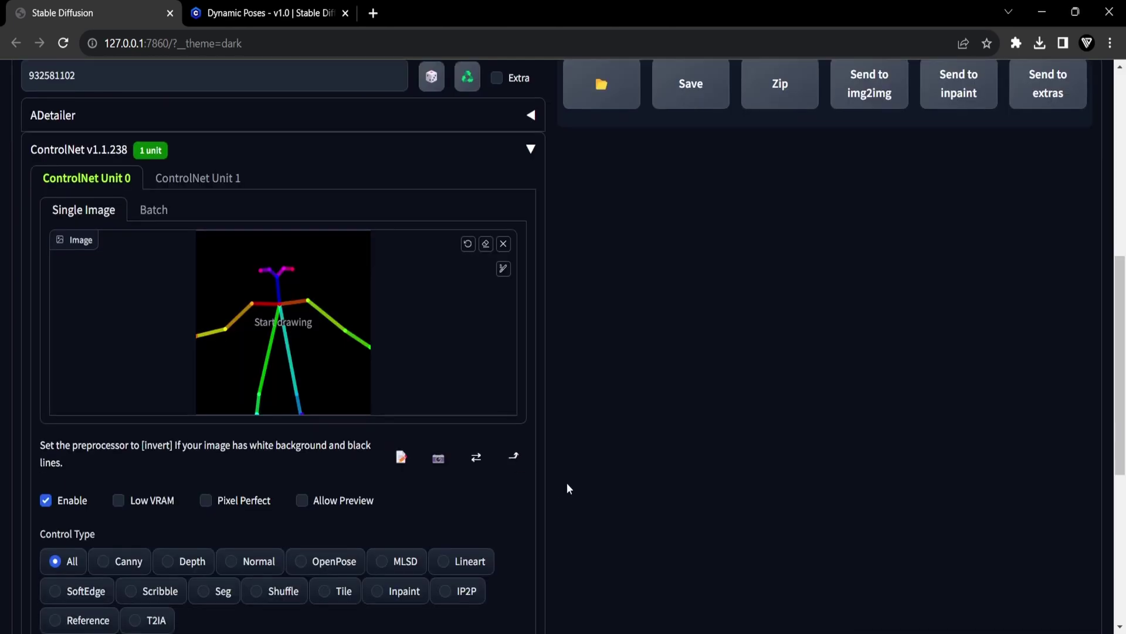
Enable Pixel Perfect on ControlNet Unit 0
{"action": "left_click", "coordinate": [213, 364]}
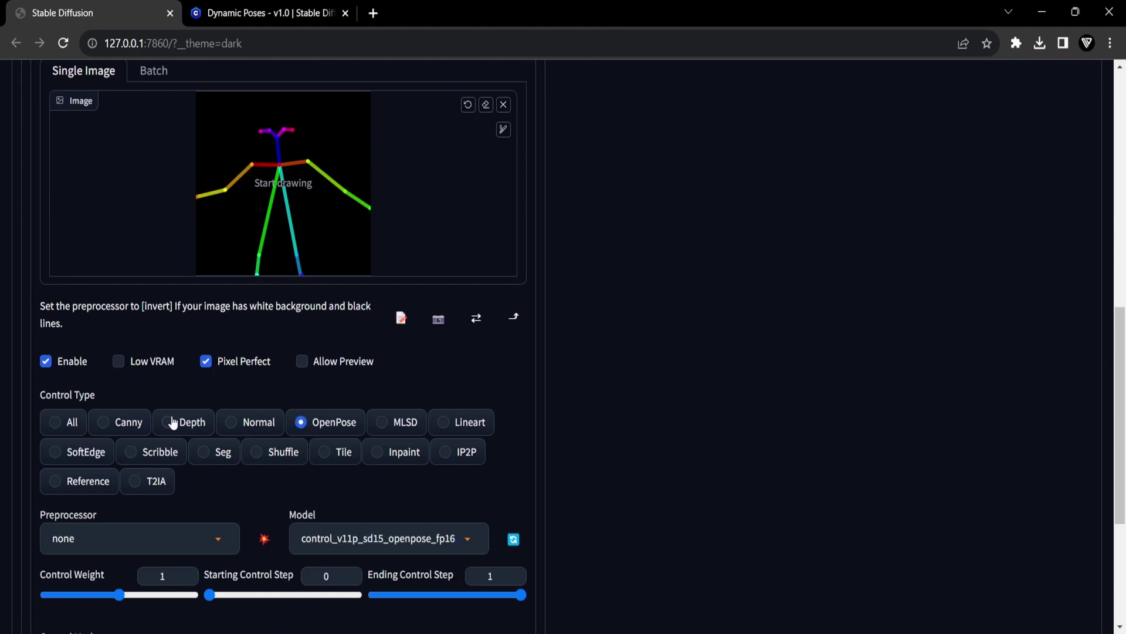
{"action": "scroll", "coordinate": [176, 421], "scroll_direction": "up", "scroll_amount": 7}
{"action": "scroll", "coordinate": [254, 378], "scroll_direction": "up", "scroll_amount": 3}
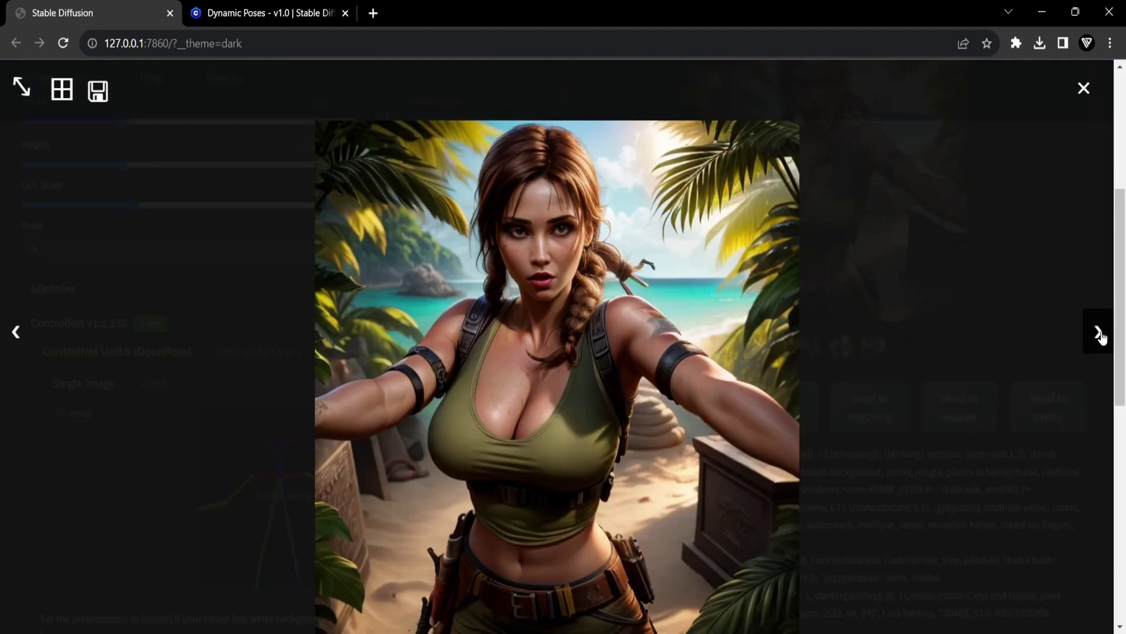
Browse through the generated posed character images, including the beach-background result
{"action": "left_click", "coordinate": [1099, 334]}
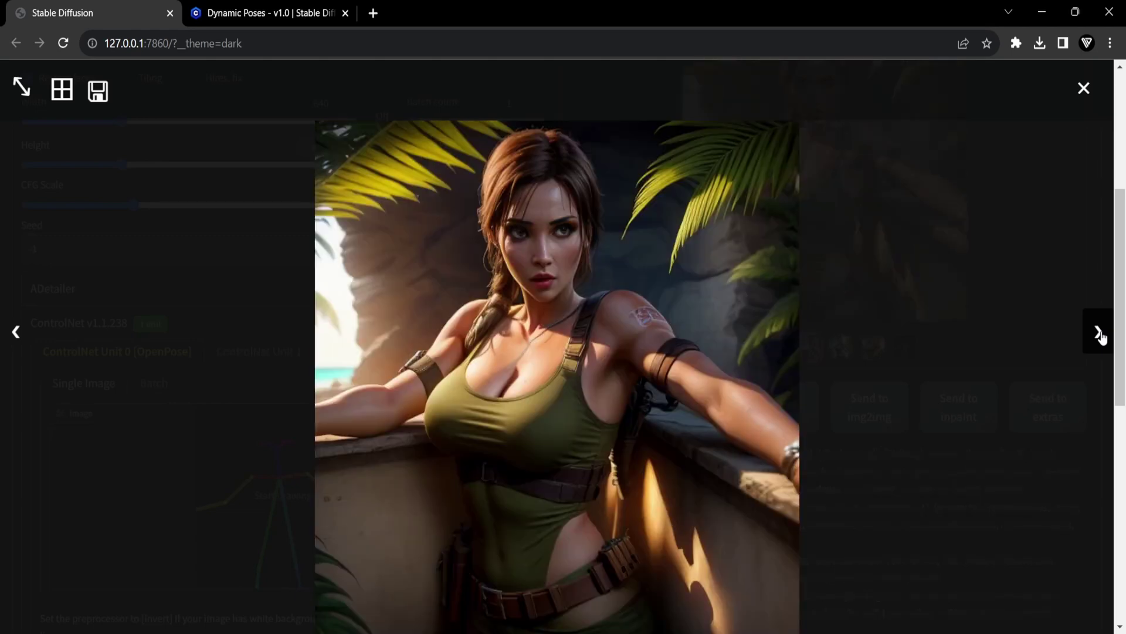
{"action": "left_click", "coordinate": [1099, 334]}
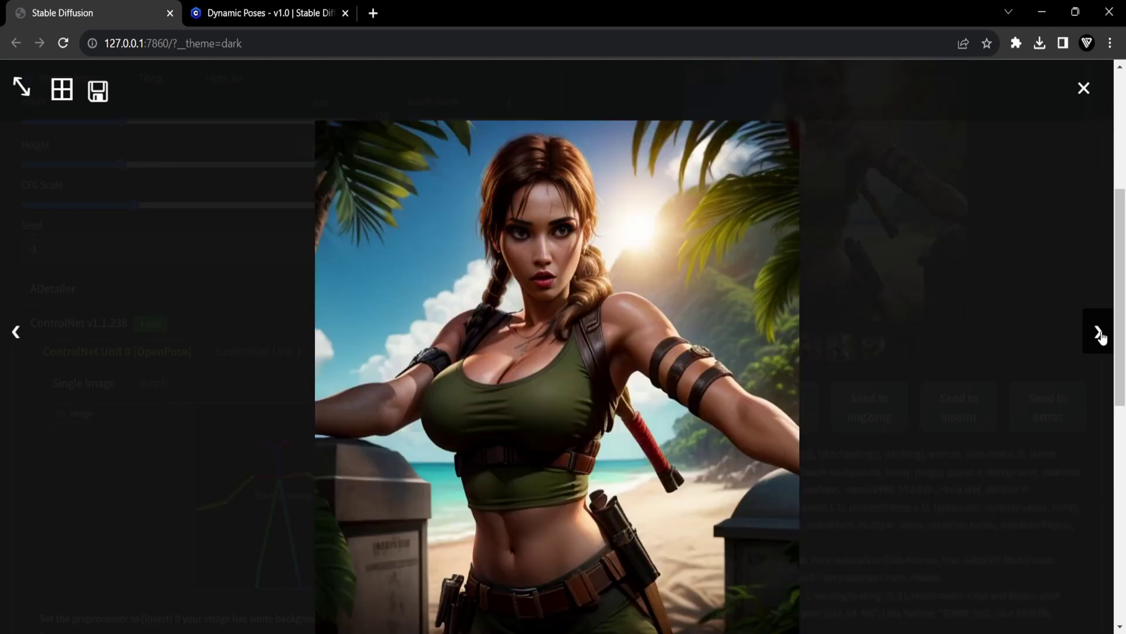
{"action": "left_click", "coordinate": [1100, 333]}
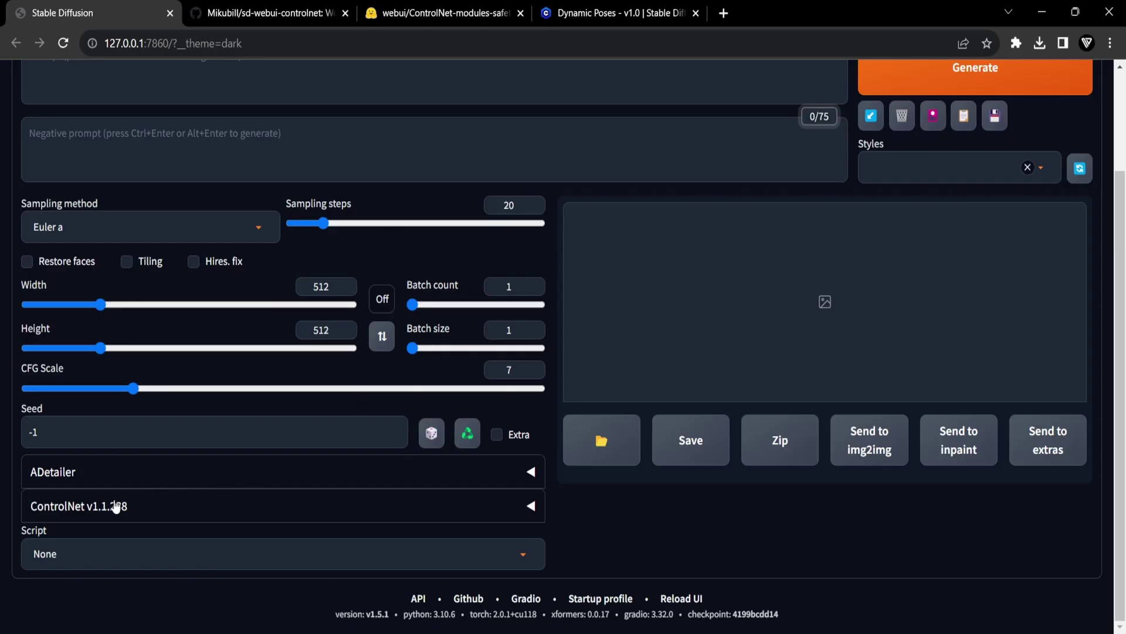
Set ControlNet Unit 0's Control Type to OpenPose (openpose_full, control_v11p_sd15_openpose_fp16)
{"action": "left_click", "coordinate": [138, 513]}
{"action": "scroll", "coordinate": [224, 471], "scroll_direction": "down", "scroll_amount": 5}
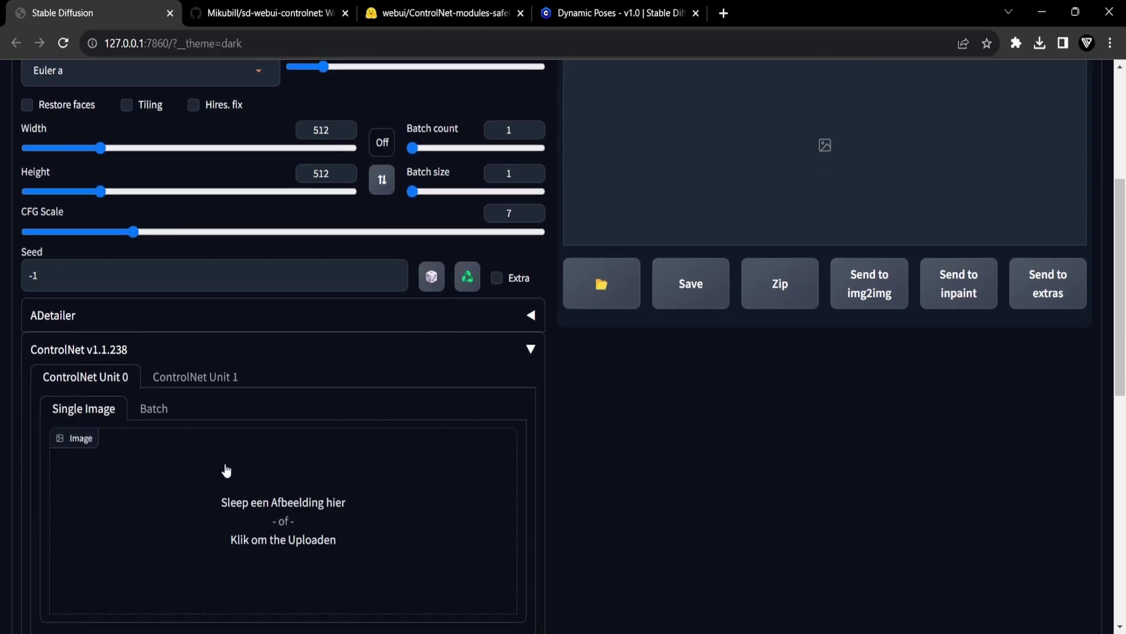
{"action": "scroll", "coordinate": [228, 450], "scroll_direction": "down", "scroll_amount": 1}
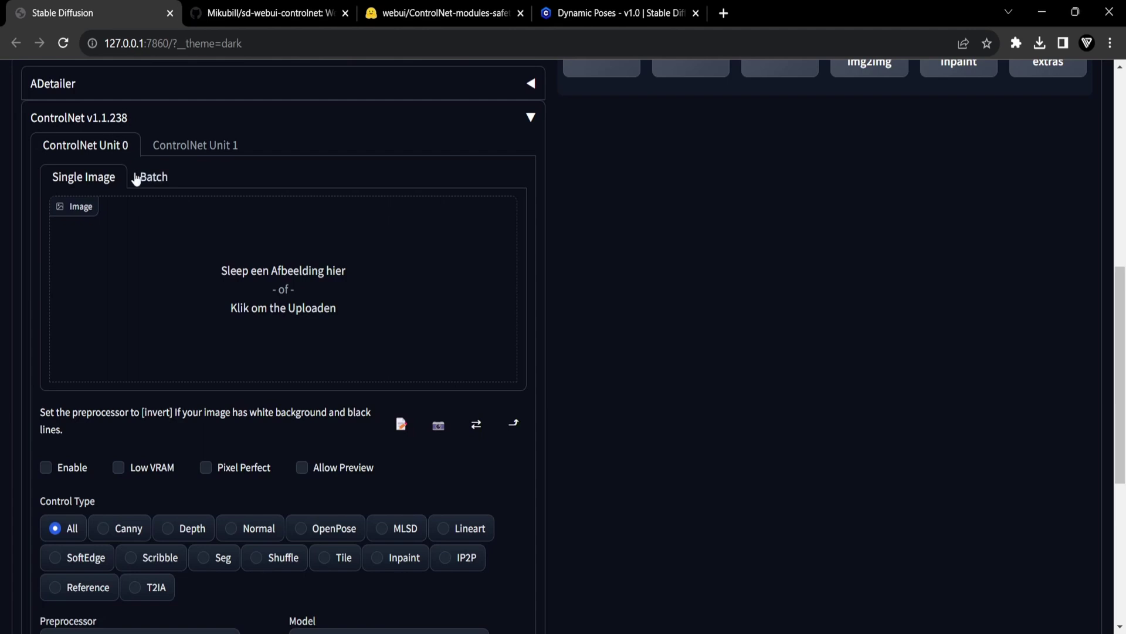
{"action": "left_click", "coordinate": [319, 532]}
{"action": "scroll", "coordinate": [368, 496], "scroll_direction": "down", "scroll_amount": 1}
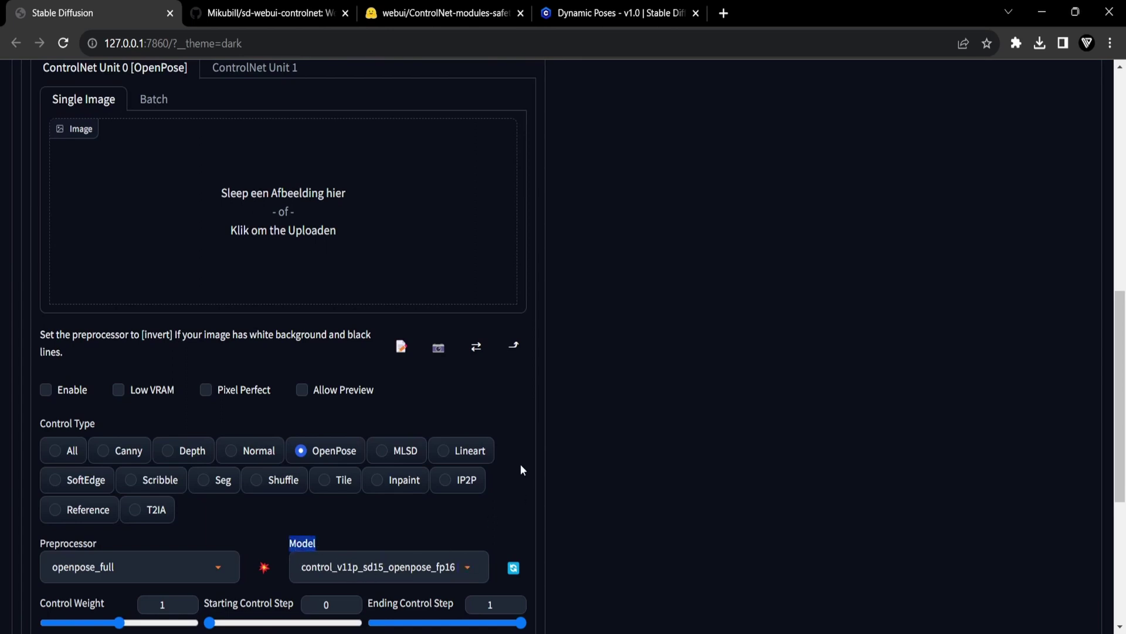
{"action": "scroll", "coordinate": [551, 463], "scroll_direction": "up", "scroll_amount": 8}
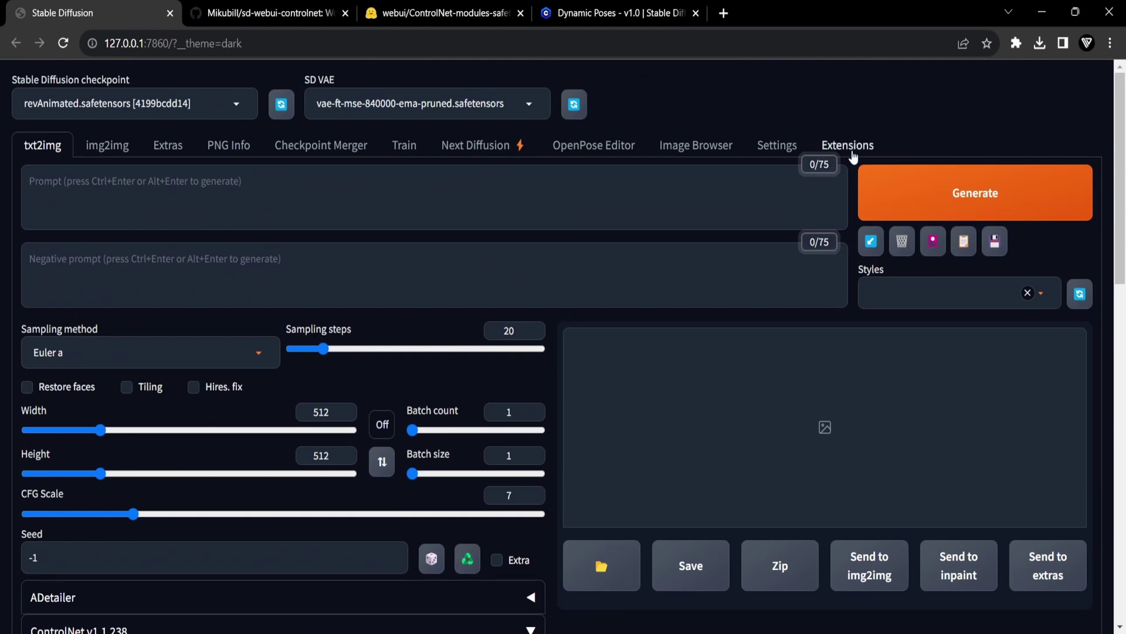
Try installing the ControlNet extension from its GitHub URL, which reports the directory already exists
{"action": "left_click", "coordinate": [853, 154]}
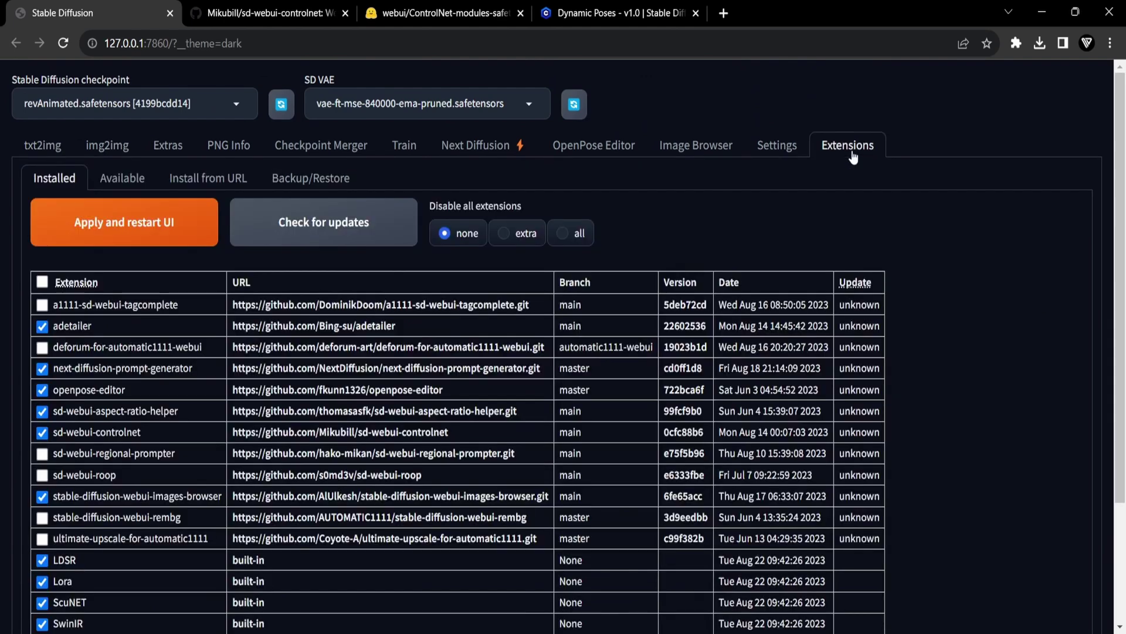
{"action": "left_click", "coordinate": [222, 187]}
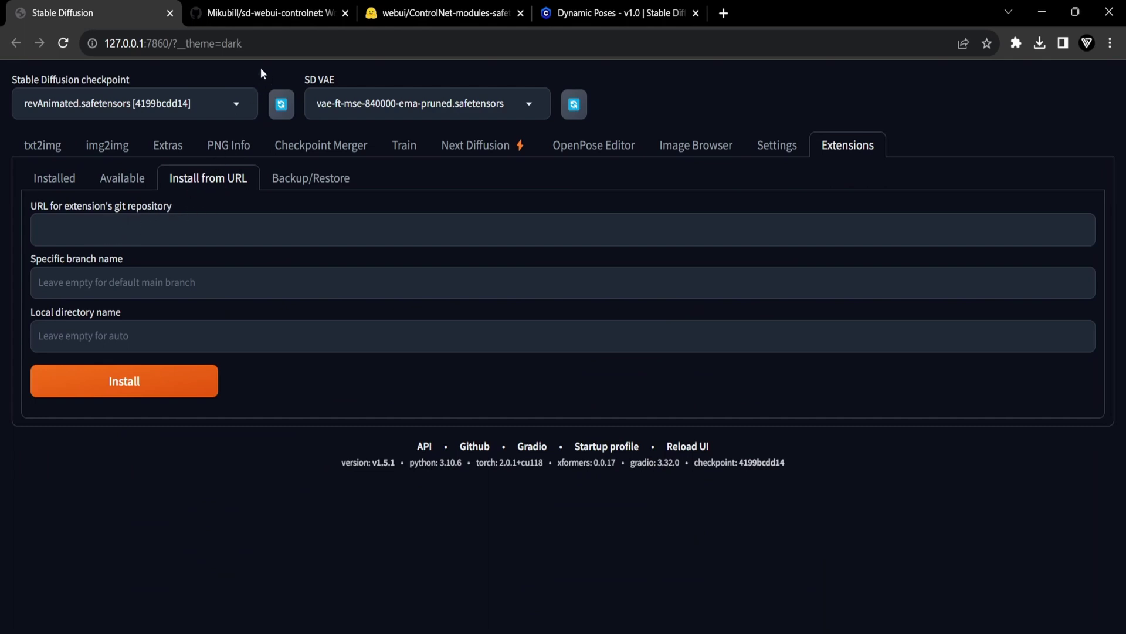
{"action": "left_click", "coordinate": [282, 15]}
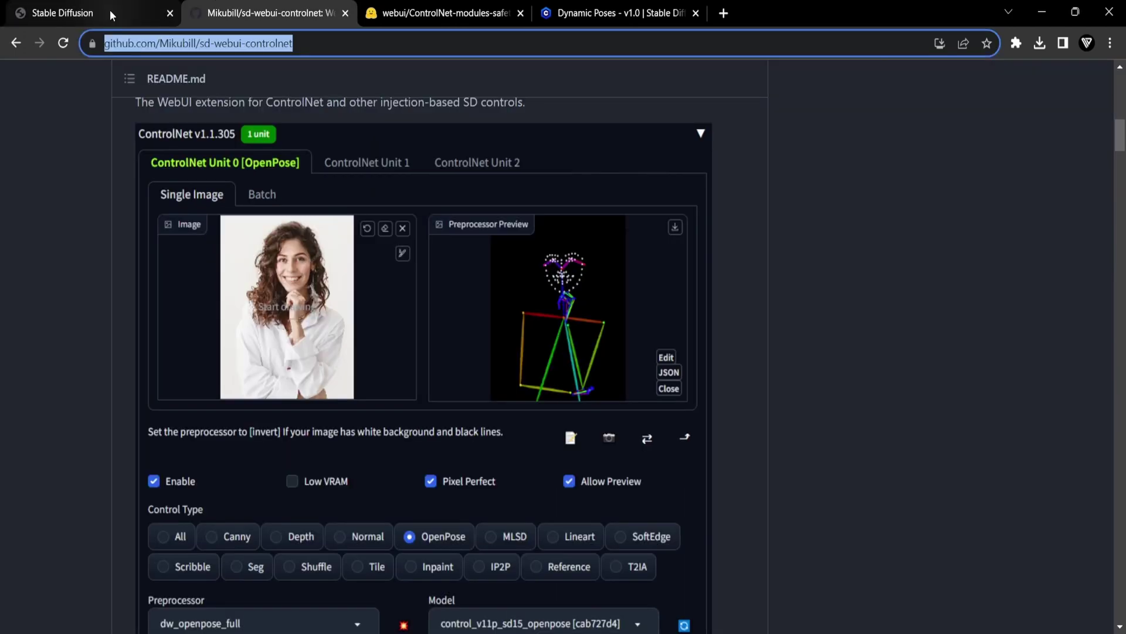
{"action": "left_click", "coordinate": [111, 14]}
{"action": "left_click", "coordinate": [104, 228]}
{"action": "type", "text": "https://github.com/Mikubill/sd-webui-controlnet"}
{"action": "left_click", "coordinate": [216, 386]}
{"action": "left_click_drag", "start_coordinate": [98, 417], "coordinate": [234, 421]}
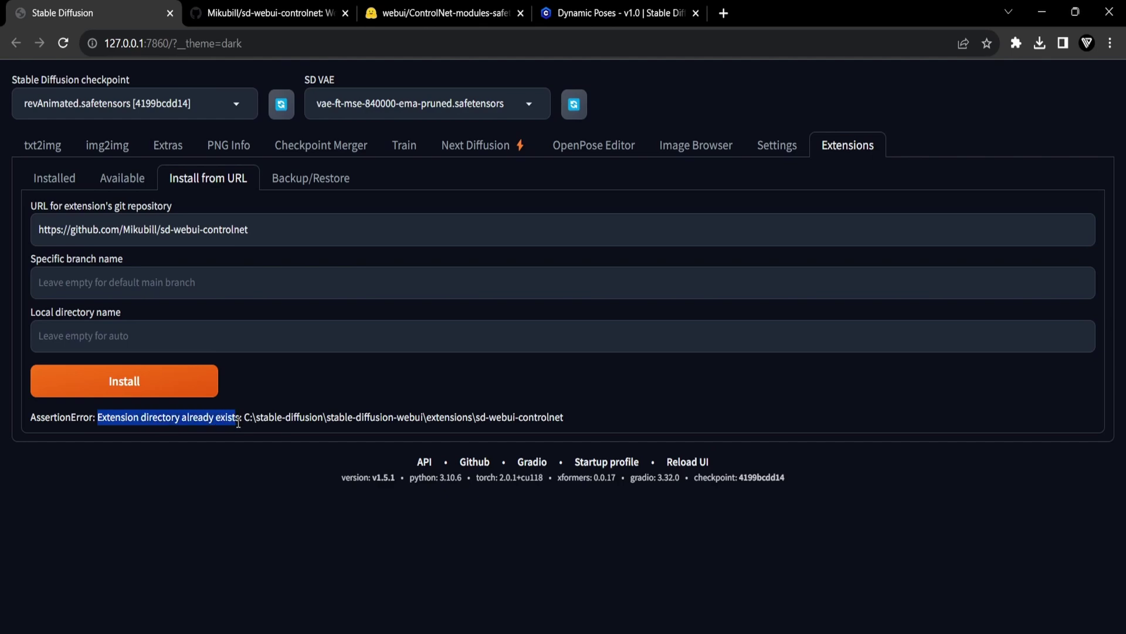
{"action": "left_click", "coordinate": [206, 440]}
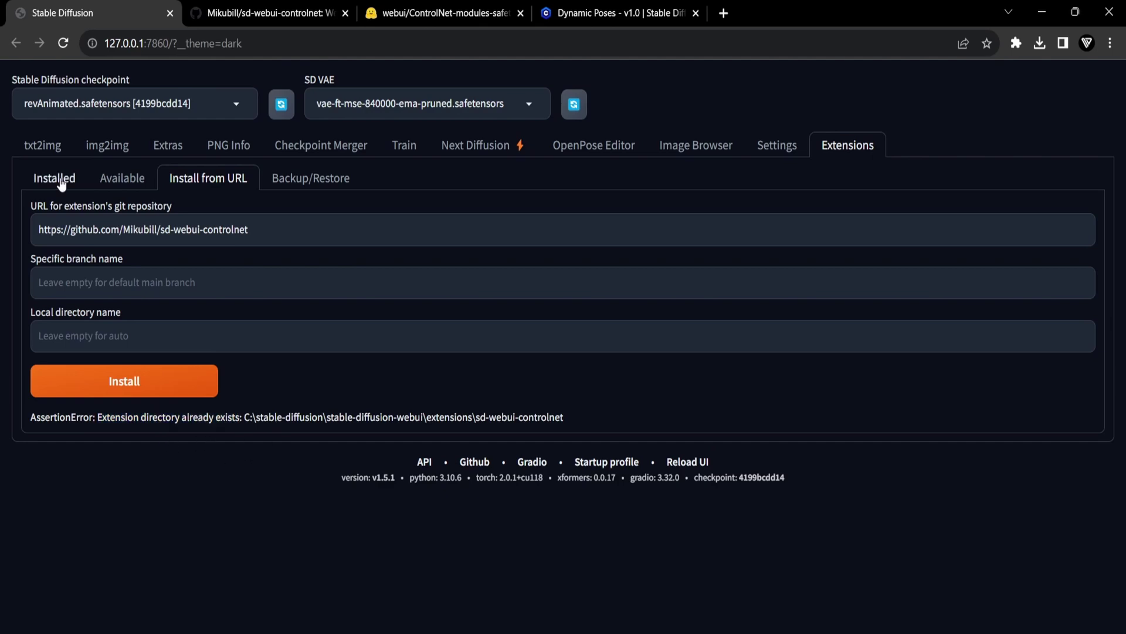
Check installed extensions for updates, then apply and restart the UI
{"action": "left_click", "coordinate": [54, 178]}
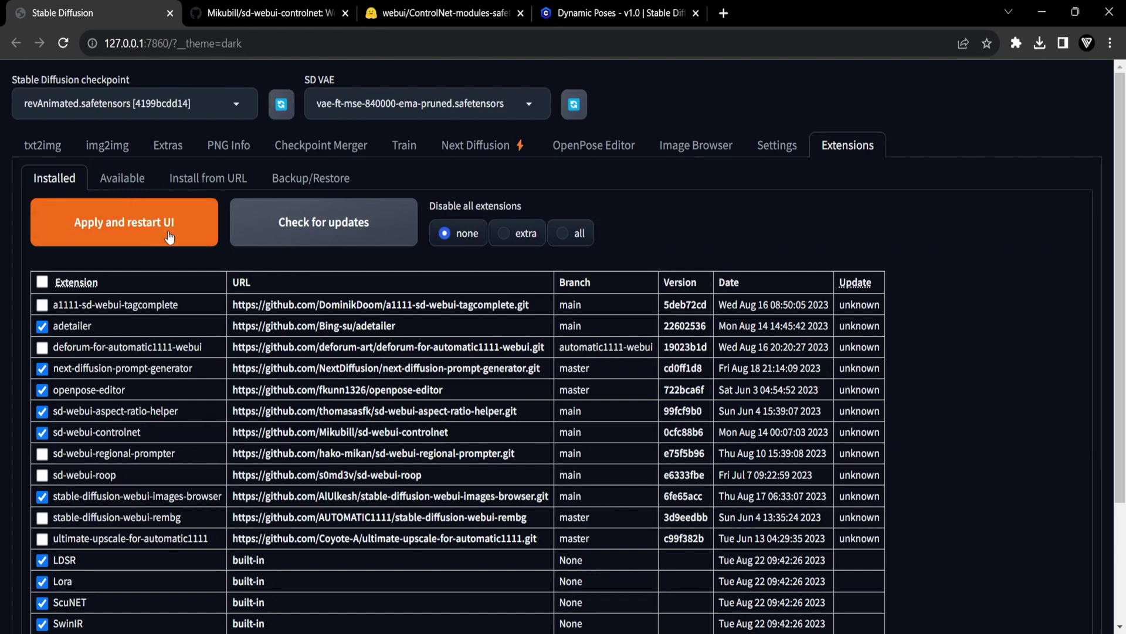
{"action": "left_click", "coordinate": [291, 223]}
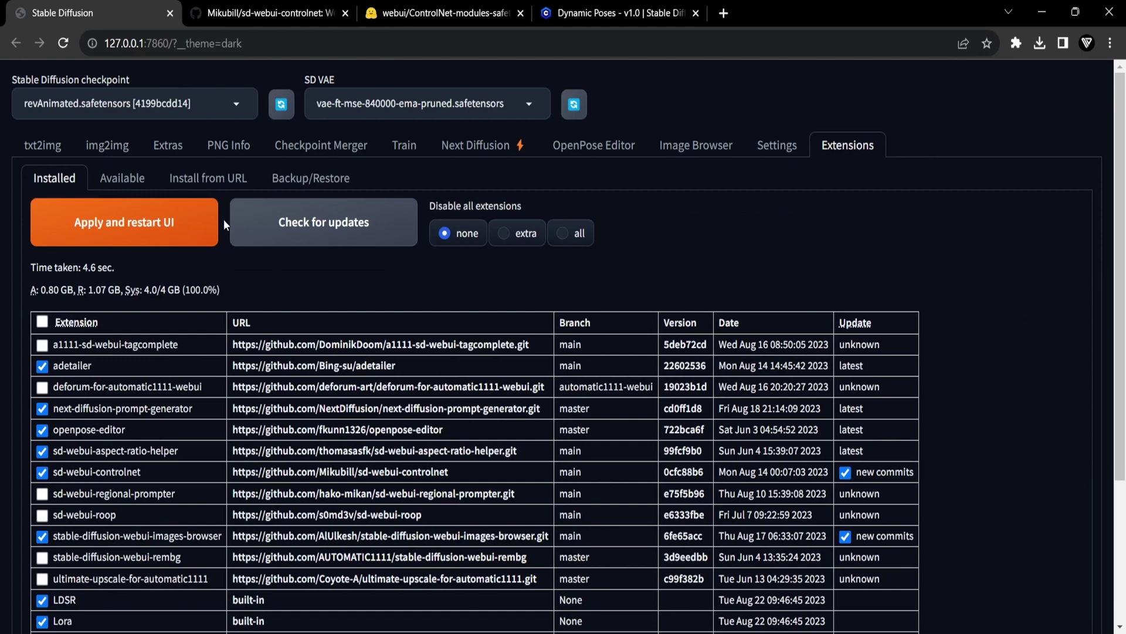
{"action": "left_click", "coordinate": [180, 235]}
{"action": "scroll", "coordinate": [559, 393], "scroll_direction": "down", "scroll_amount": 1}
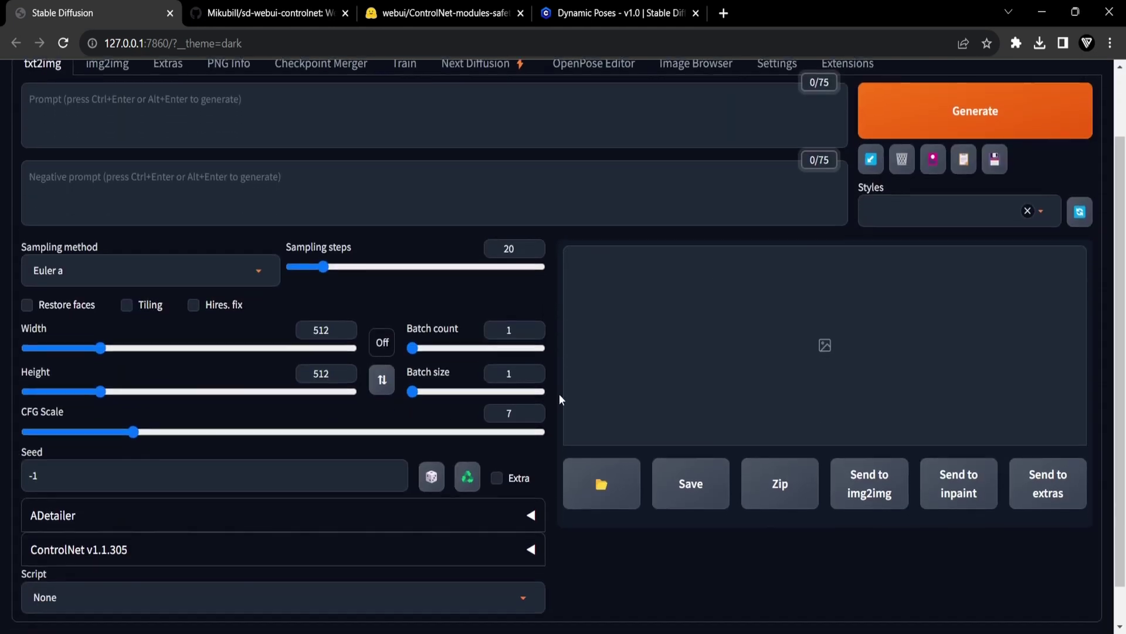
Expand ControlNet v1.1.305 and set Control Type back to OpenPose
{"action": "scroll", "coordinate": [560, 399], "scroll_direction": "down", "scroll_amount": 1}
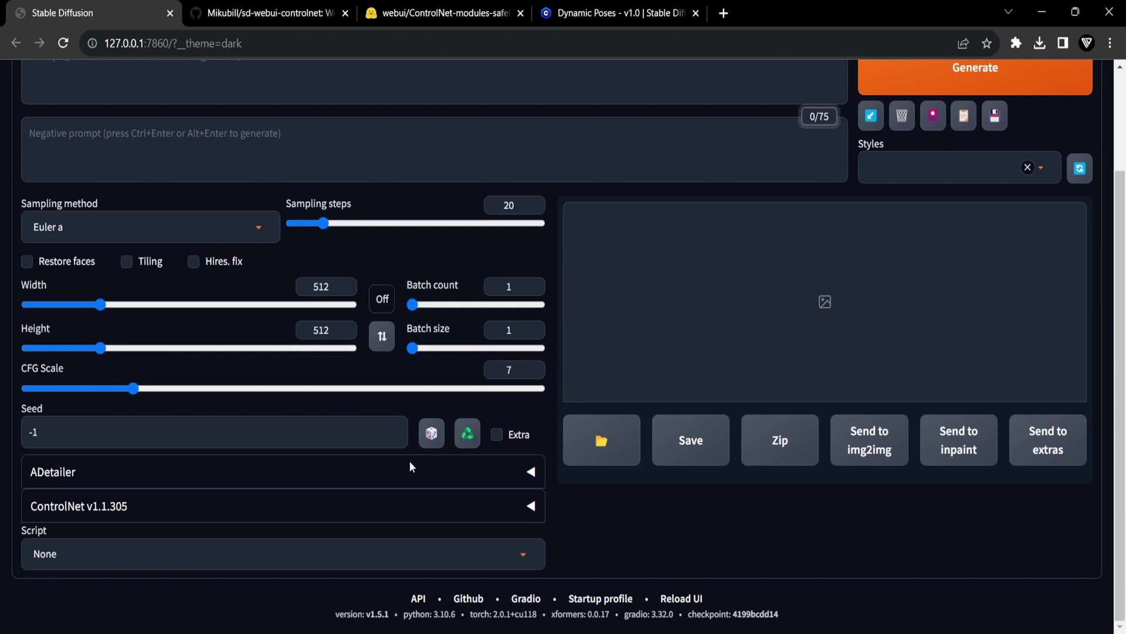
{"action": "left_click", "coordinate": [319, 508]}
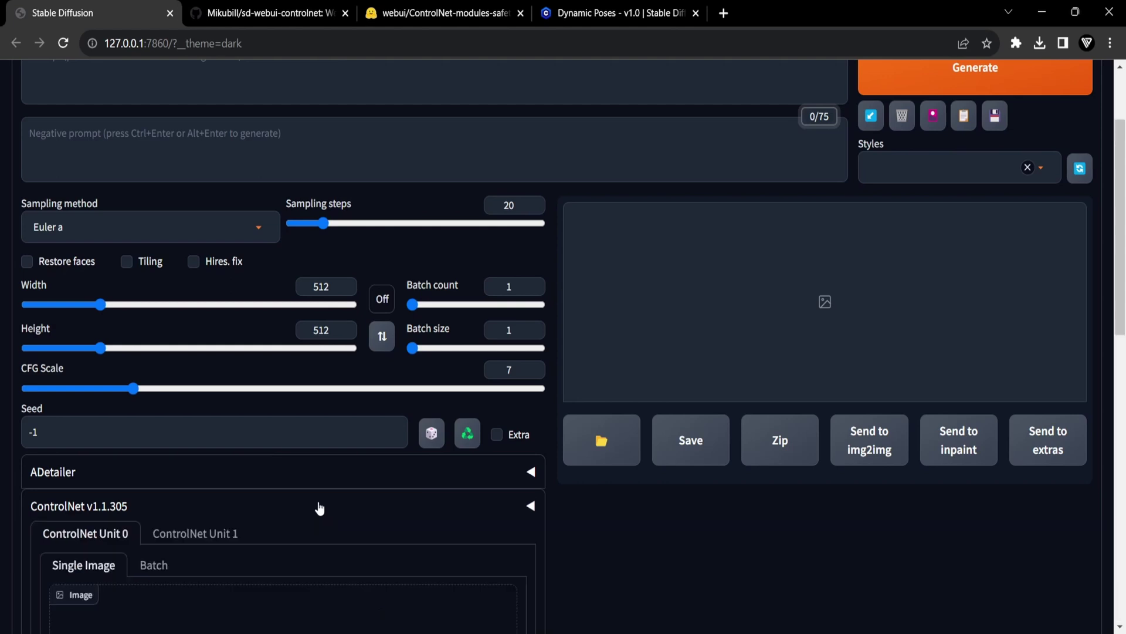
{"action": "scroll", "coordinate": [321, 496], "scroll_direction": "down", "scroll_amount": 4}
{"action": "scroll", "coordinate": [555, 372], "scroll_direction": "down", "scroll_amount": 8}
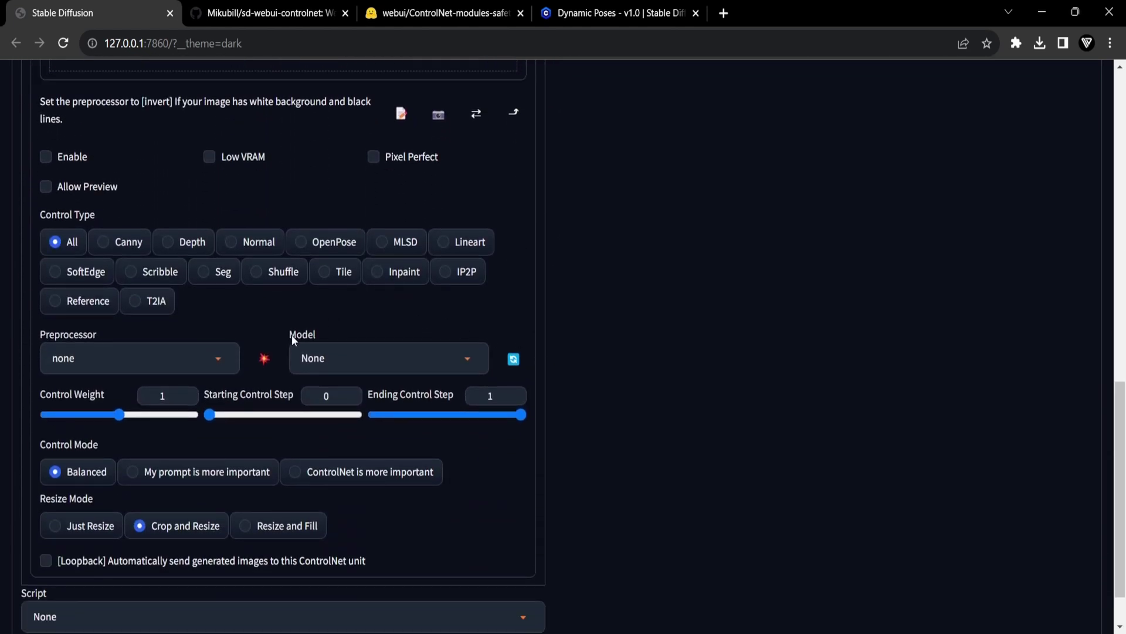
{"action": "left_click", "coordinate": [313, 245]}
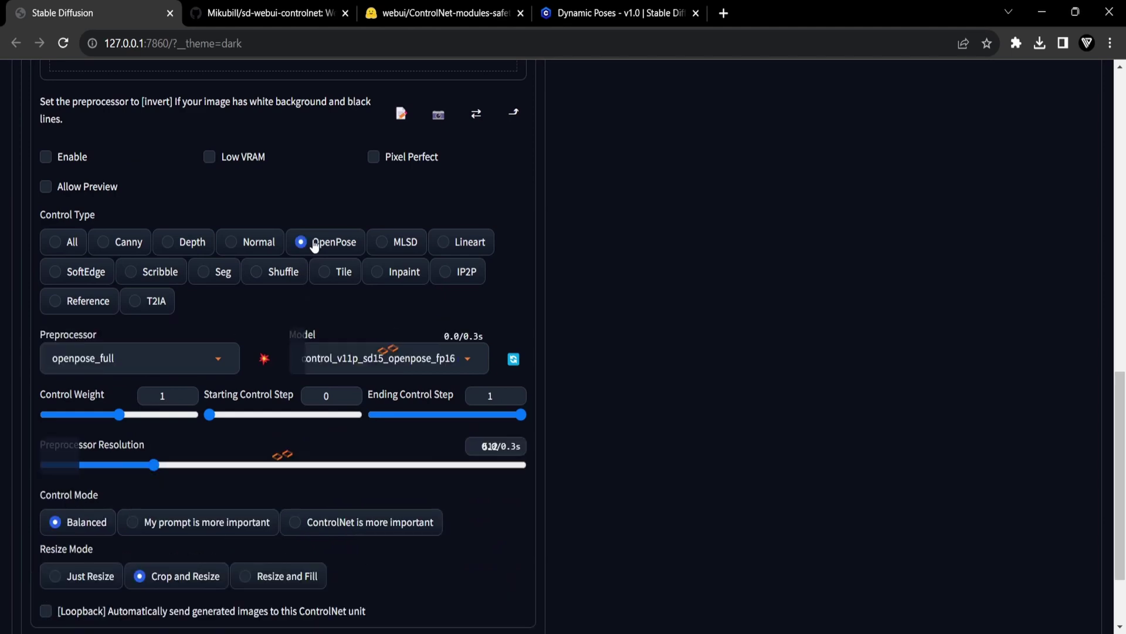
{"action": "left_click", "coordinate": [432, 14]}
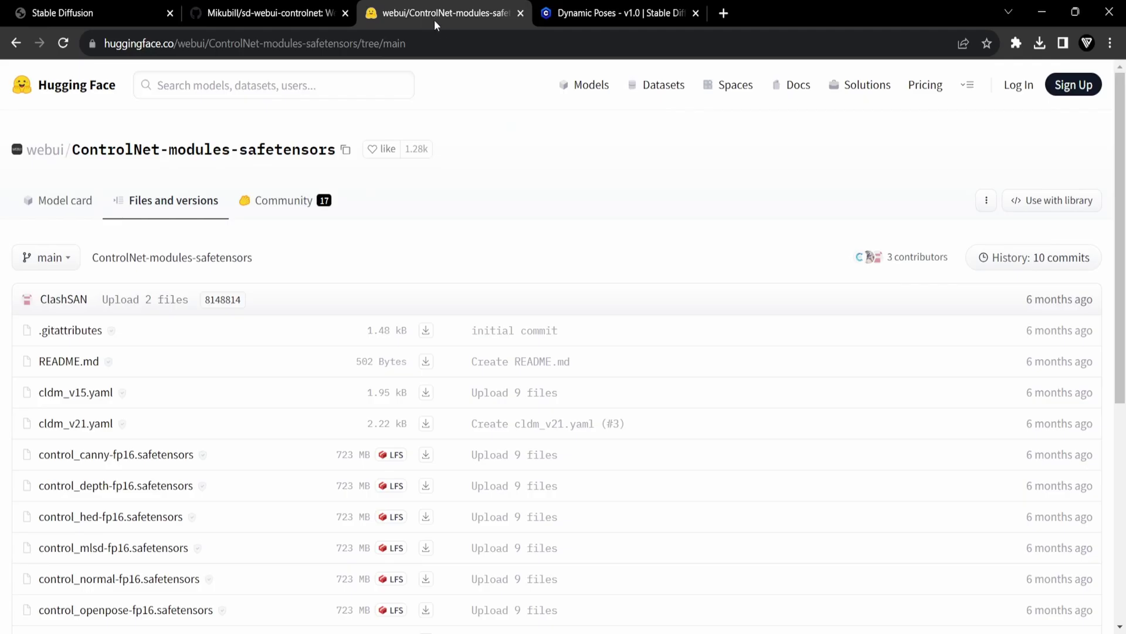
Download control_openpose-fp16.safetensors from the ControlNet-modules-safetensors repository on Hugging Face
{"action": "scroll", "coordinate": [457, 199], "scroll_direction": "down", "scroll_amount": 2}
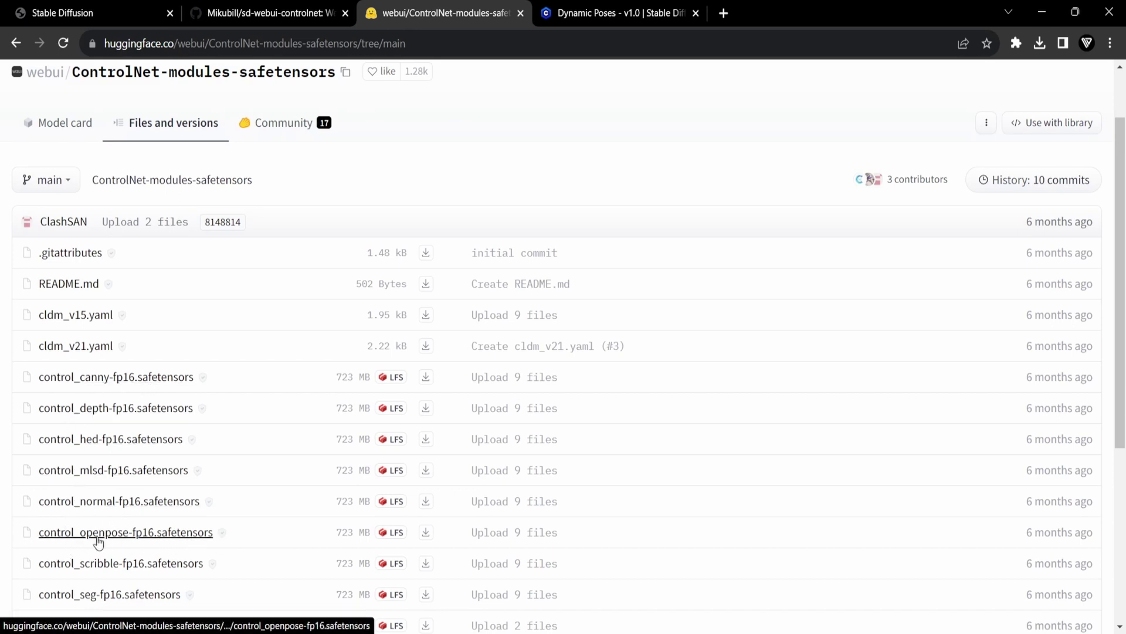
{"action": "left_click", "coordinate": [426, 534]}
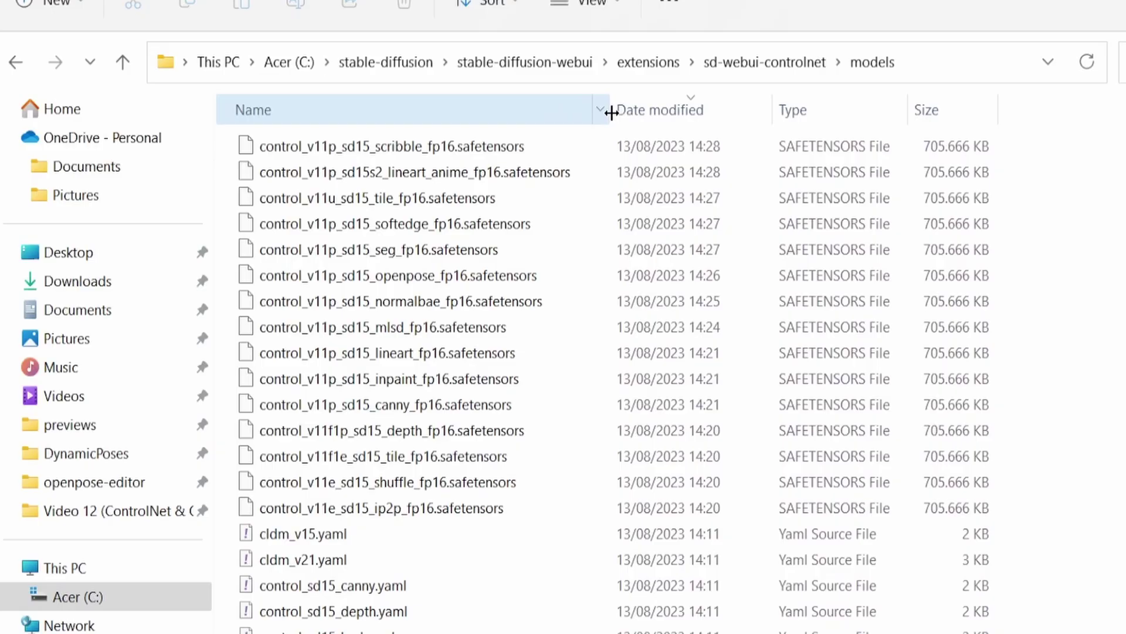
{"action": "left_click", "coordinate": [419, 279]}
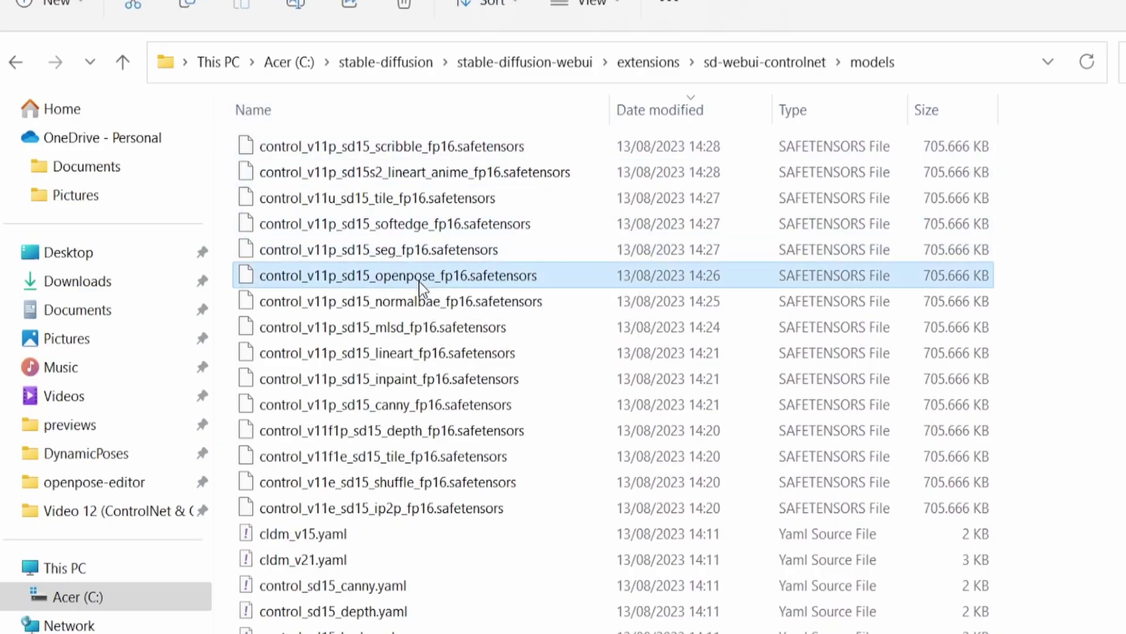
Return to the WebUI ControlNet panel and refresh its model list
{"action": "mouse_move", "coordinate": [434, 274]}
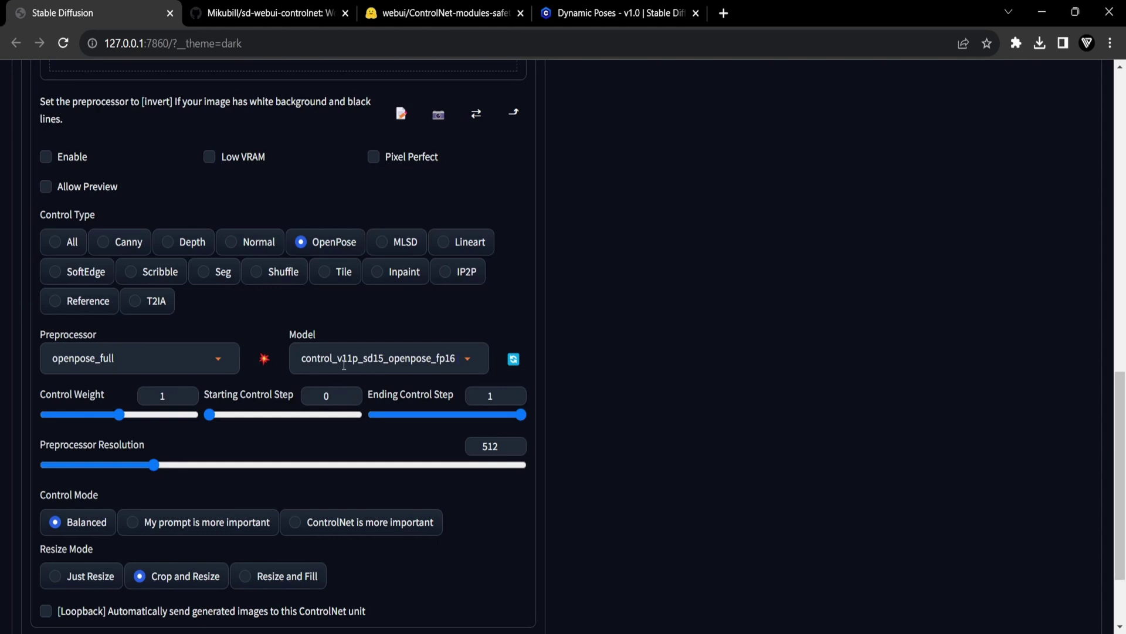
{"action": "left_click", "coordinate": [514, 360]}
Refresh the ControlNet model dropdown once more, keeping control_v11p_sd15_openpose_fp16 selected
{"action": "left_click", "coordinate": [512, 360]}
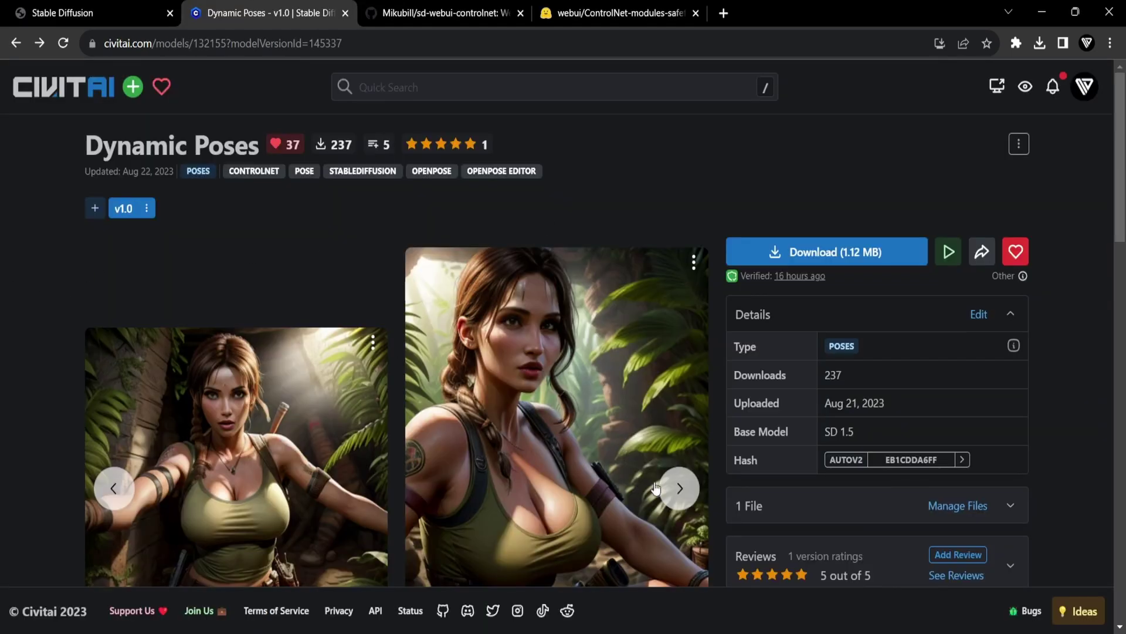
Flip through the Dynamic Poses v1.0 sample carousel, then download the 1.12 MB pack
{"action": "left_click", "coordinate": [679, 489]}
{"action": "scroll", "coordinate": [681, 446], "scroll_direction": "down", "scroll_amount": 1}
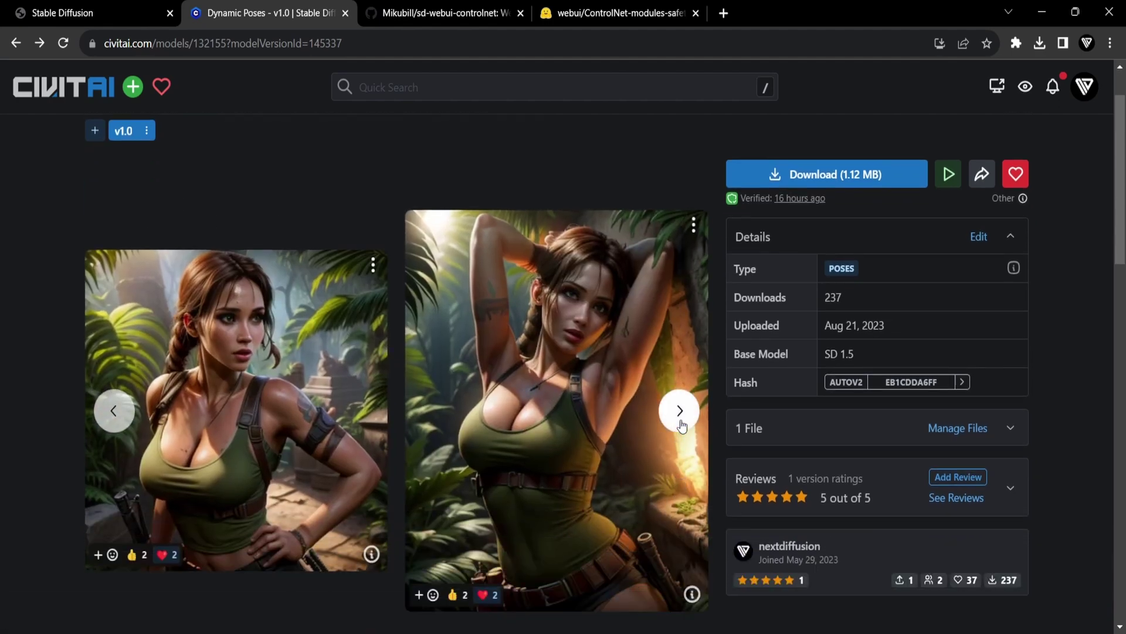
{"action": "left_click", "coordinate": [681, 423]}
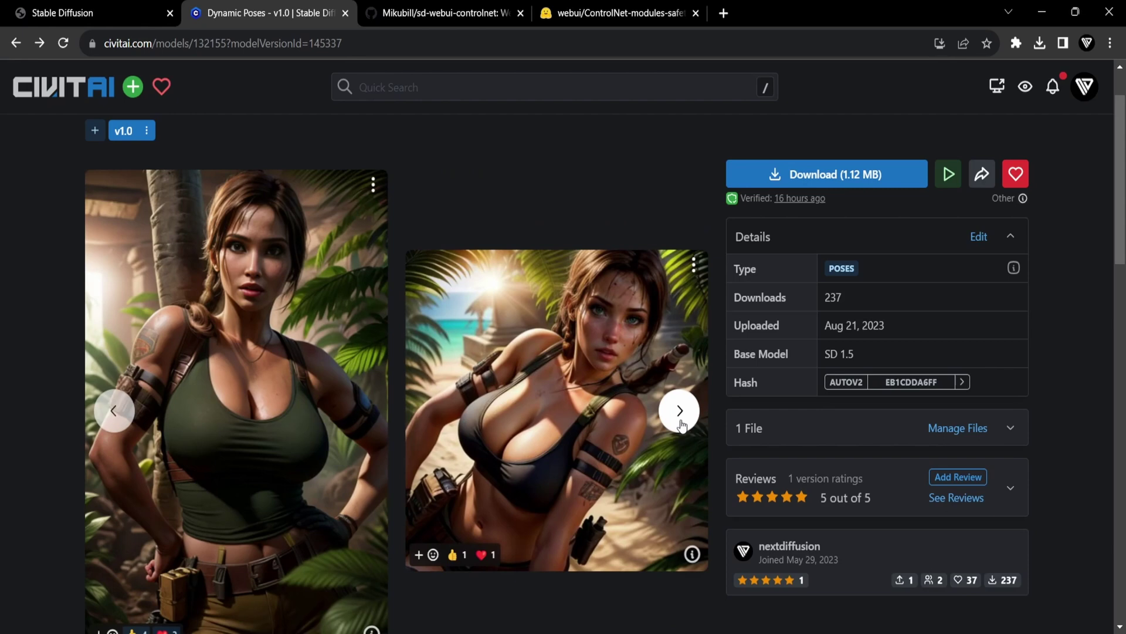
{"action": "left_click", "coordinate": [681, 424]}
{"action": "left_click", "coordinate": [680, 423]}
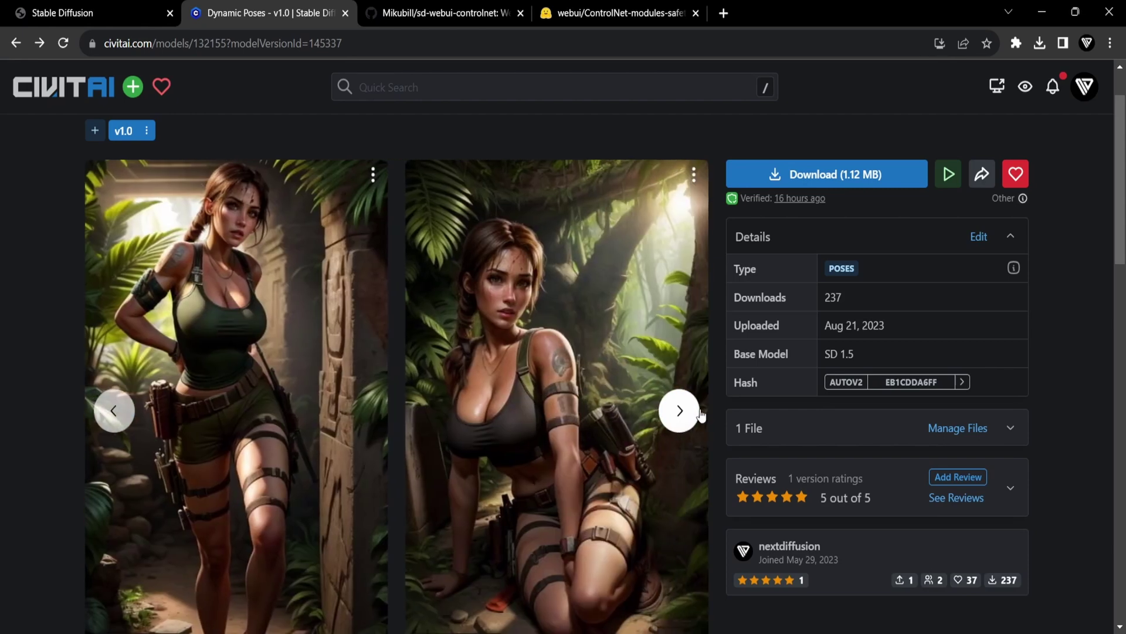
{"action": "scroll", "coordinate": [717, 397], "scroll_direction": "up", "scroll_amount": 1}
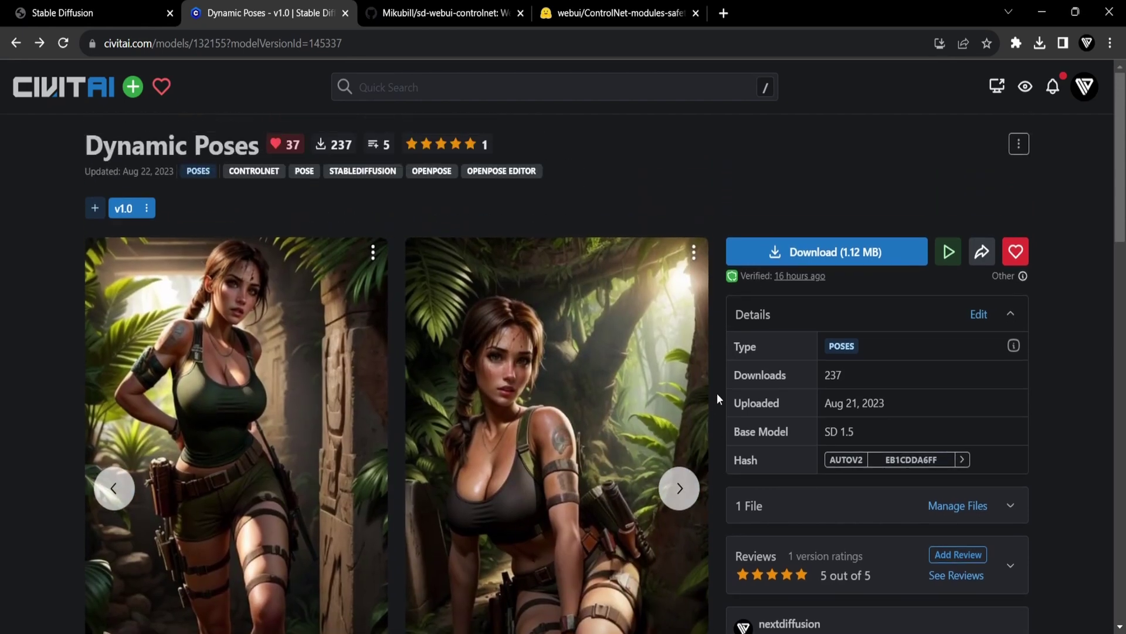
{"action": "left_click", "coordinate": [854, 254]}
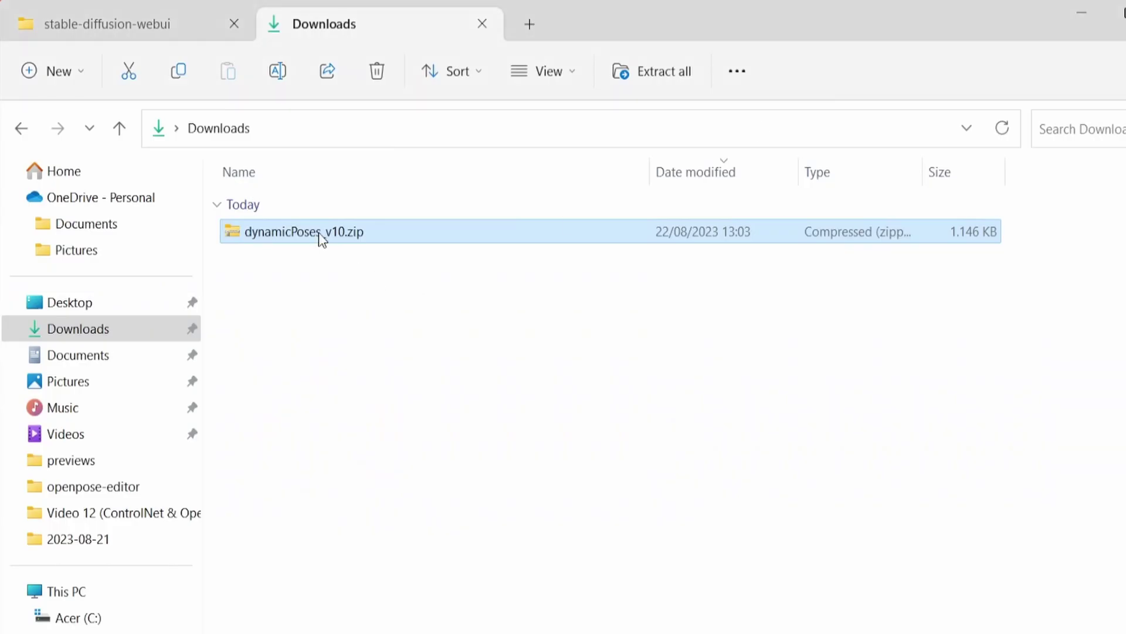
Open dynamicPoses_v10.zip and create a new folder 'poses' inside stable-diffusion-webui
{"action": "double_click", "coordinate": [319, 232]}
{"action": "left_click", "coordinate": [317, 204]}
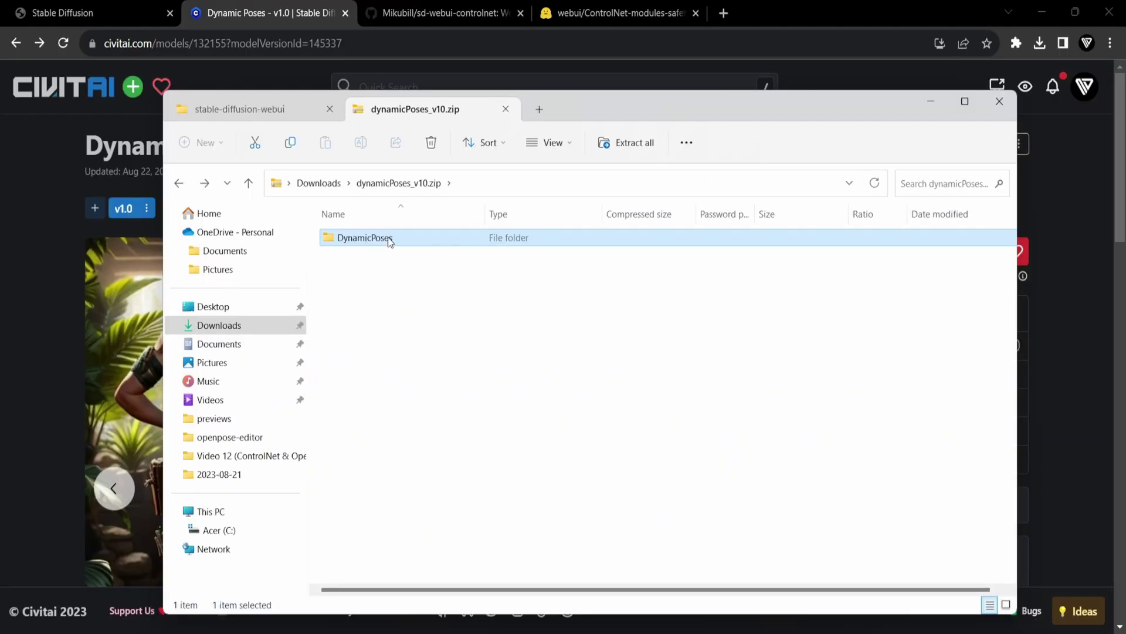
{"action": "left_click", "coordinate": [296, 115]}
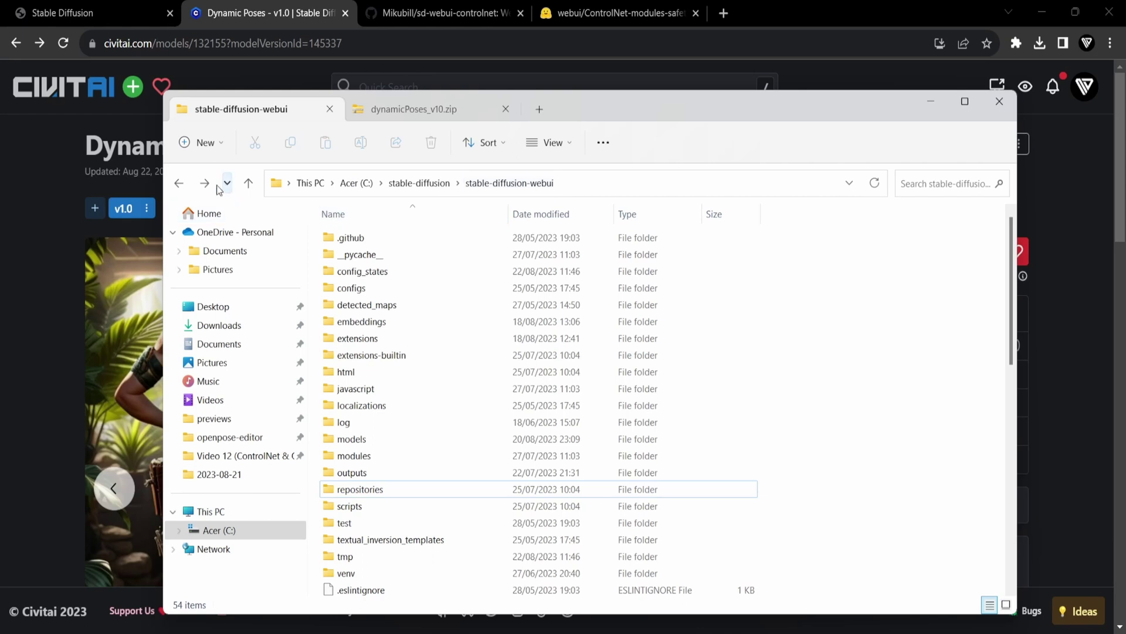
{"action": "left_click", "coordinate": [203, 143]}
{"action": "left_click", "coordinate": [240, 182]}
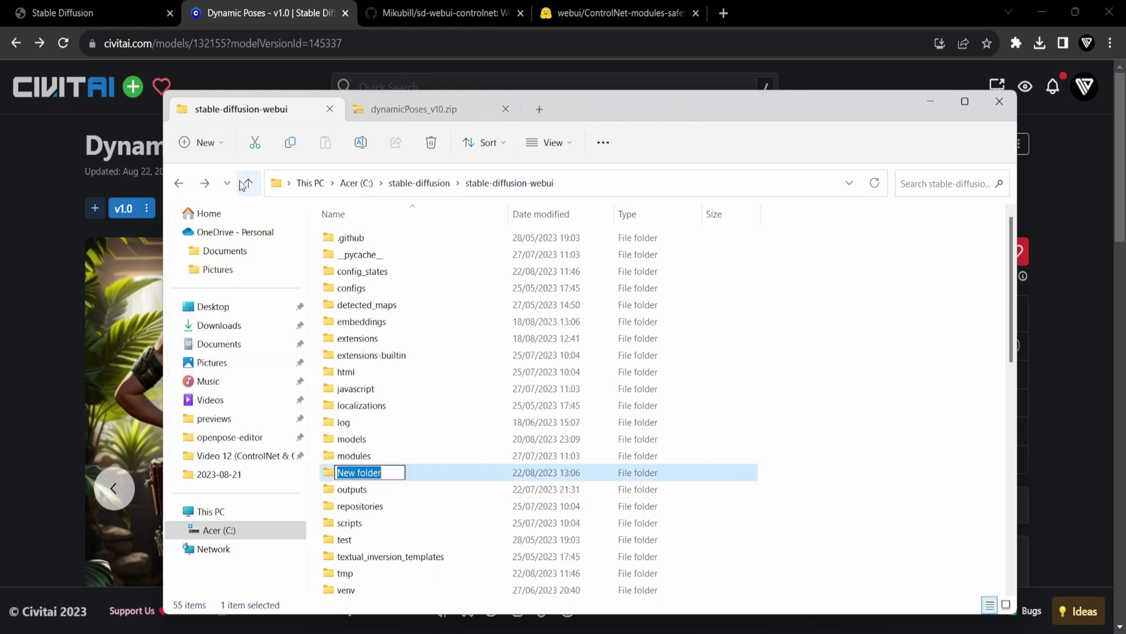
{"action": "type", "text": "poses"}
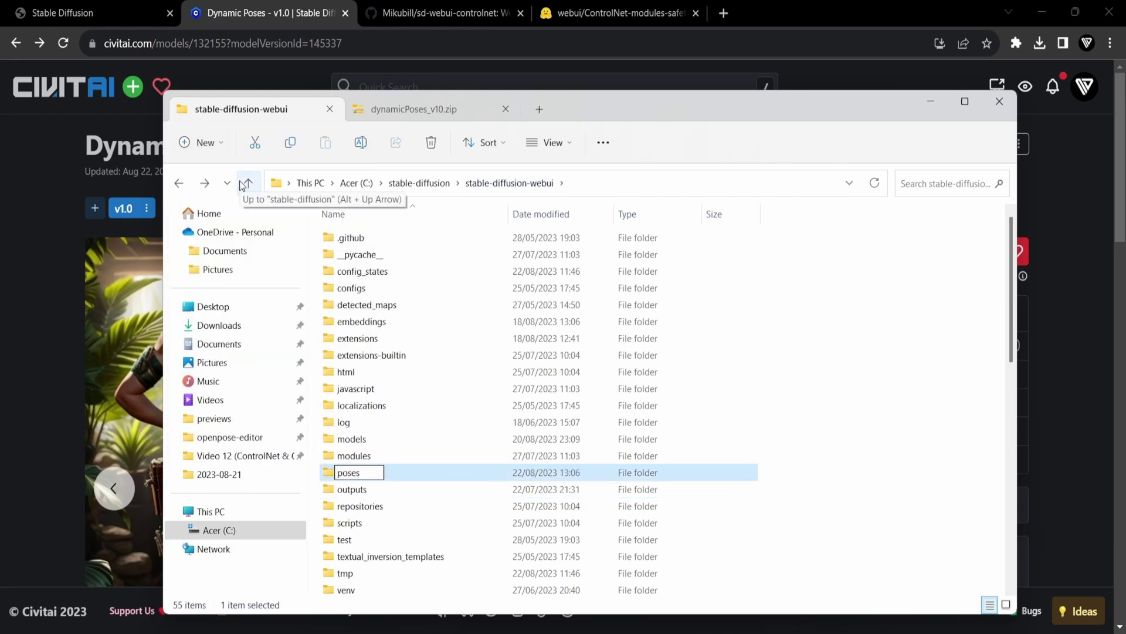
{"action": "key", "text": "Return"}
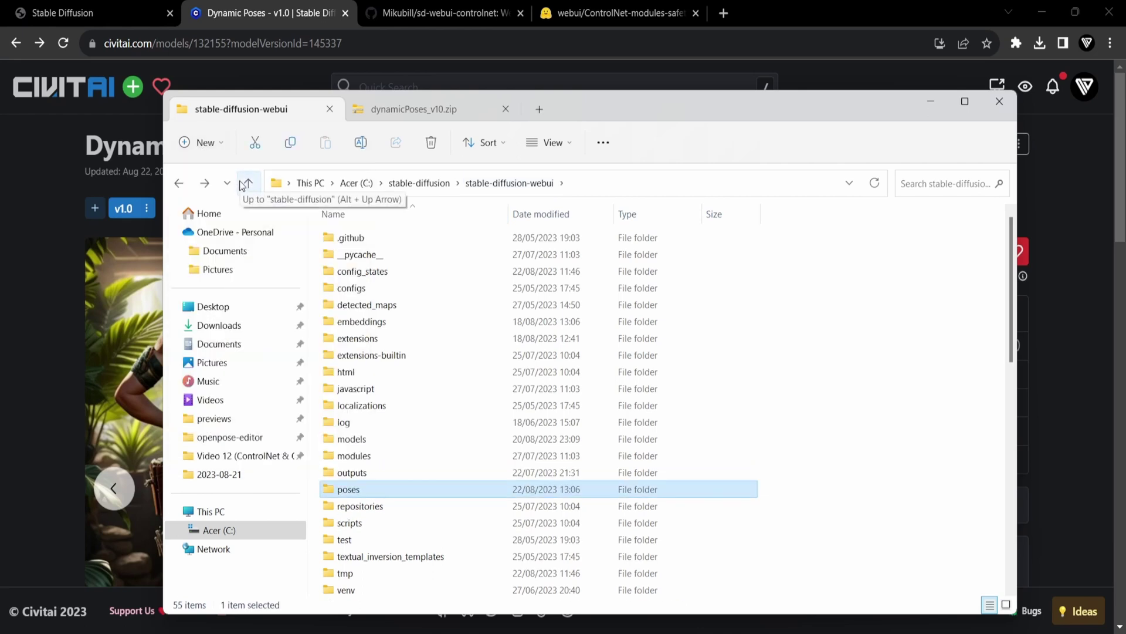
Copy the DynamicPoses folder from the zip into poses and open it
{"action": "double_click", "coordinate": [381, 488]}
{"action": "left_click", "coordinate": [428, 114]}
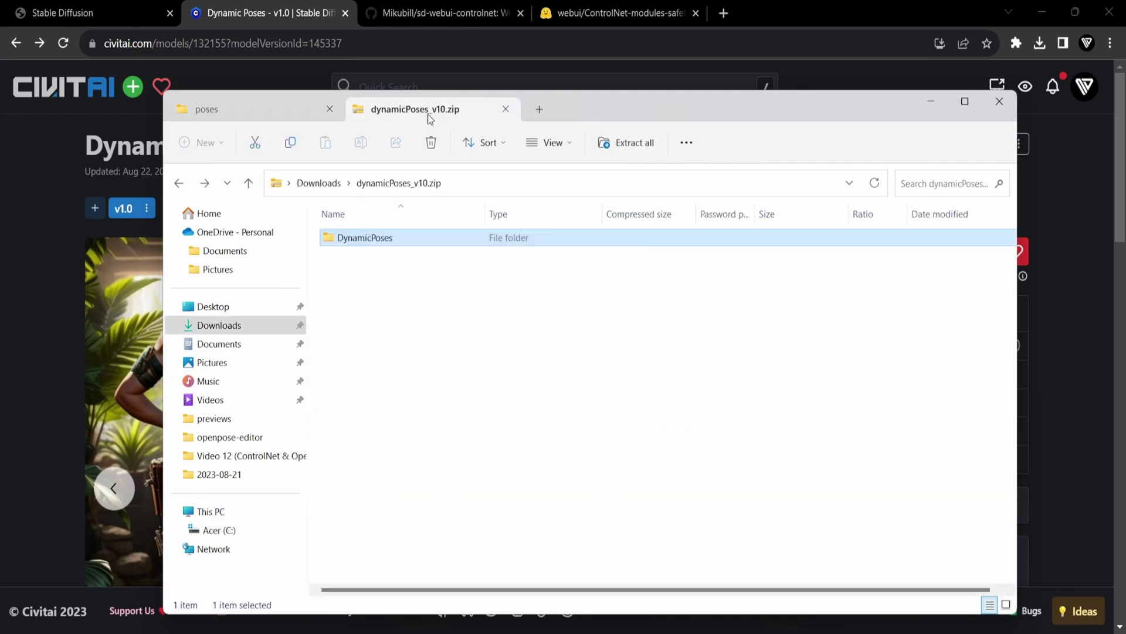
{"action": "left_click_drag", "start_coordinate": [371, 238], "coordinate": [572, 323]}
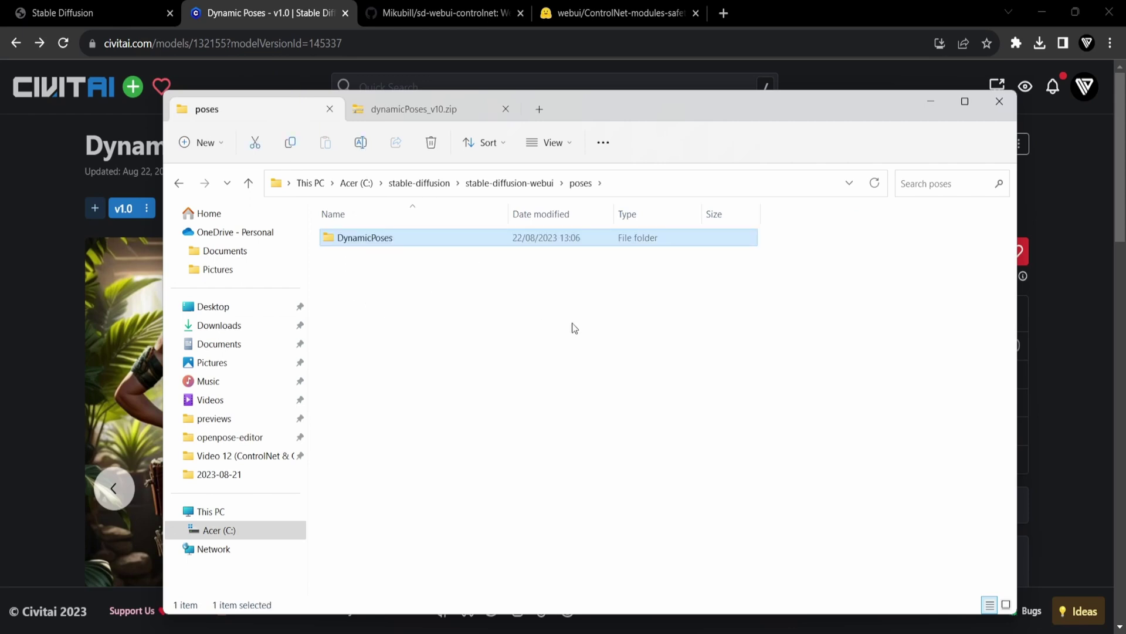
{"action": "double_click", "coordinate": [374, 241]}
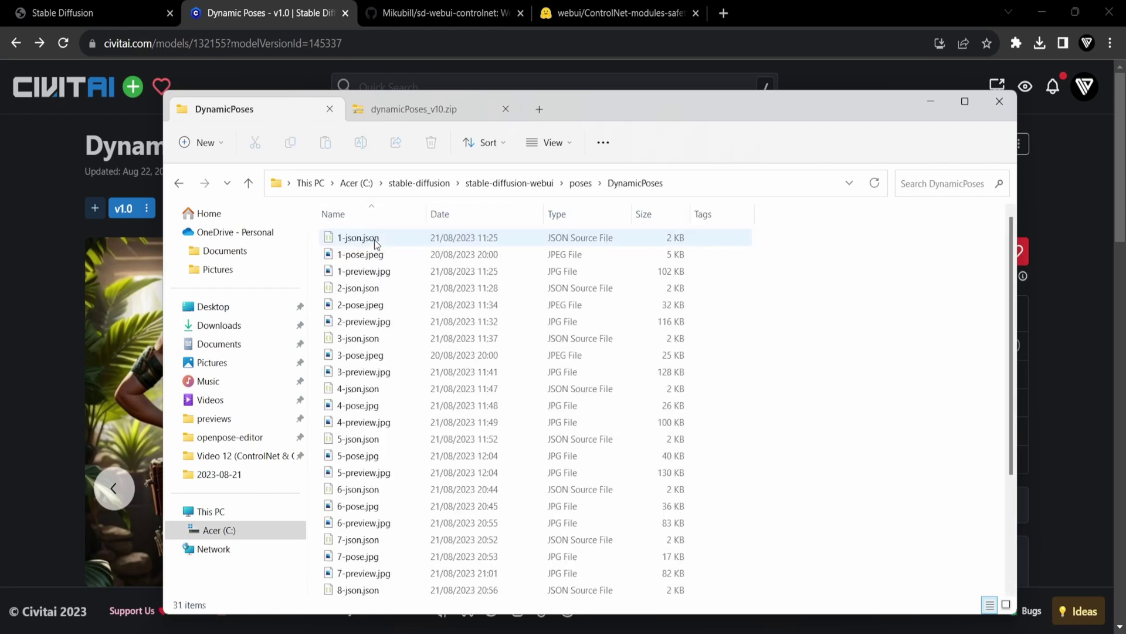
Show the pose files as Large icons in eight columns, then hide File Explorer
{"action": "left_click", "coordinate": [571, 143]}
{"action": "left_click", "coordinate": [550, 204]}
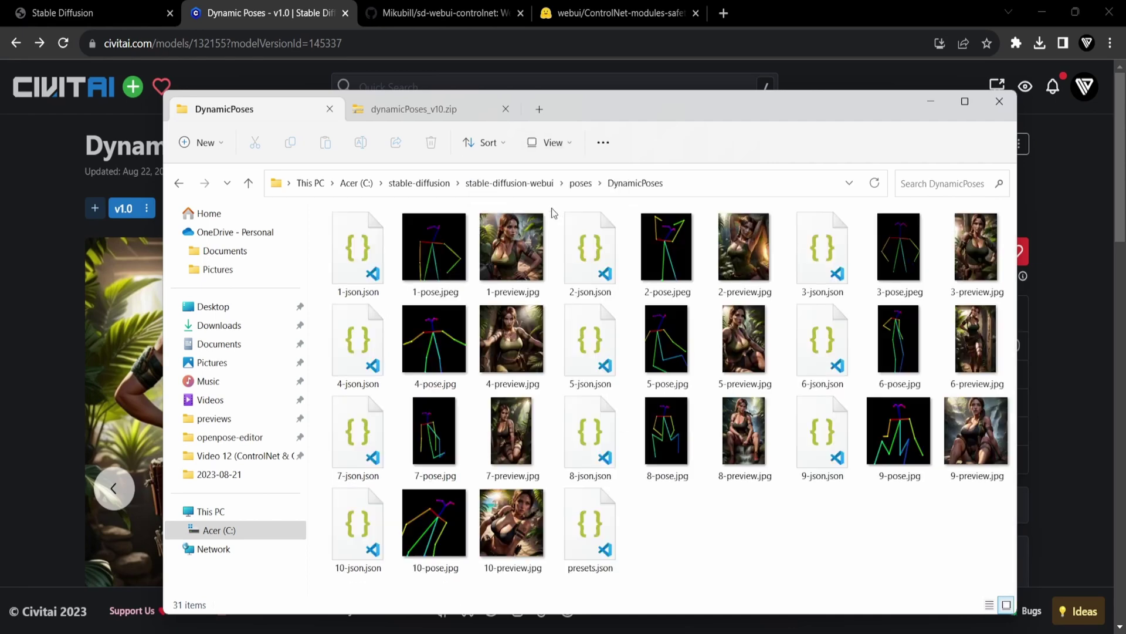
{"action": "left_click_drag", "start_coordinate": [1017, 331], "coordinate": [1102, 330]}
{"action": "left_click_drag", "start_coordinate": [889, 117], "coordinate": [835, 112]}
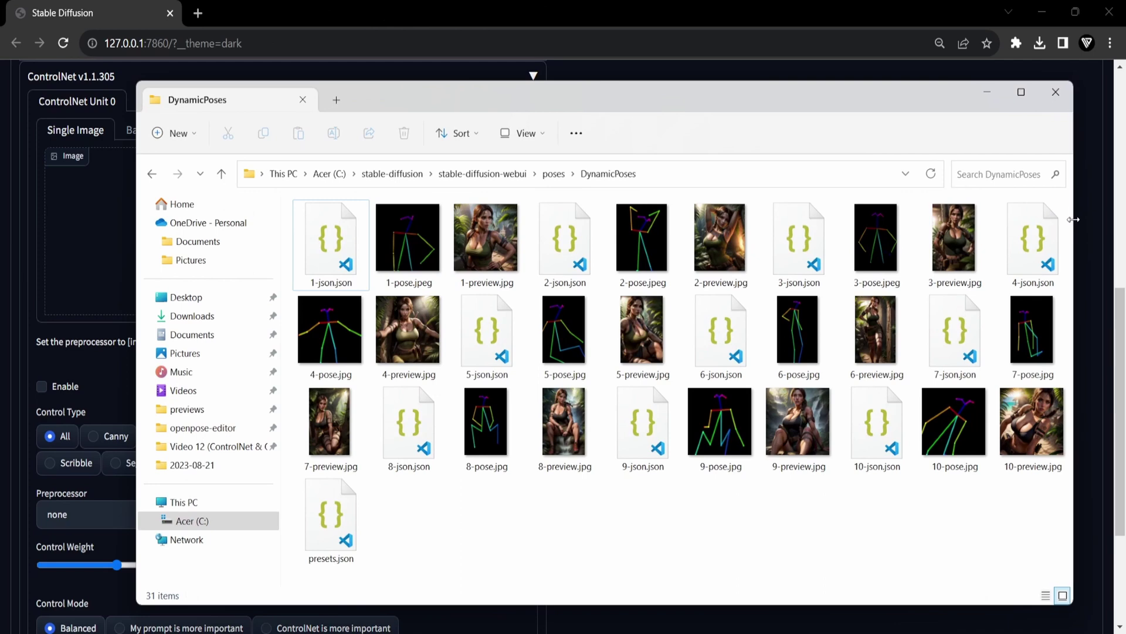
{"action": "left_click_drag", "start_coordinate": [1073, 220], "coordinate": [1042, 216]}
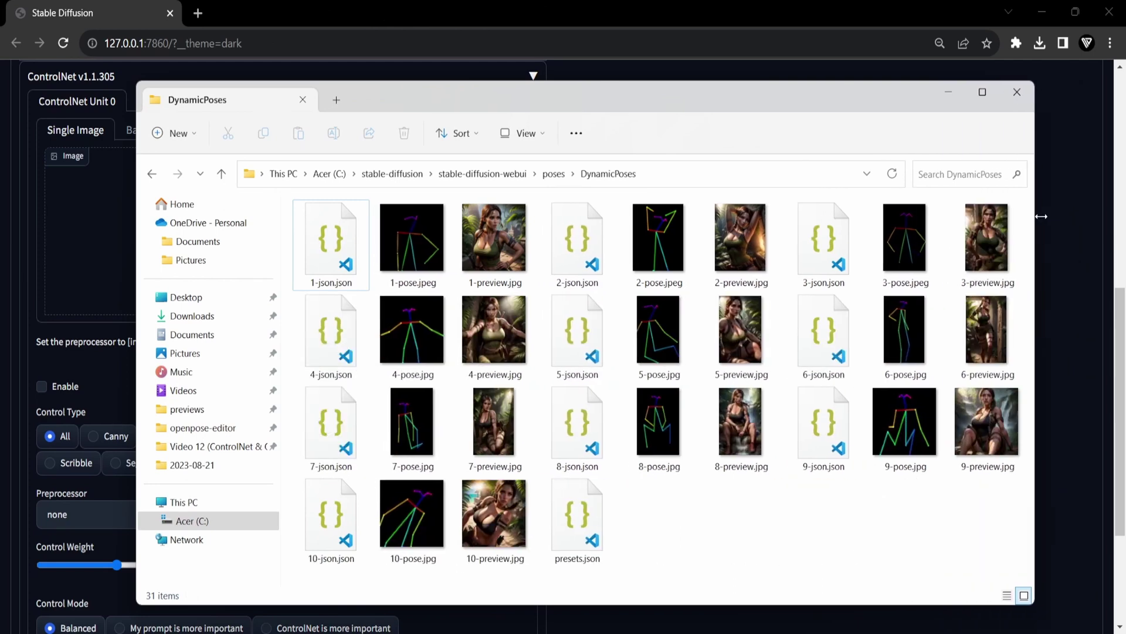
{"action": "left_click", "coordinate": [953, 95]}
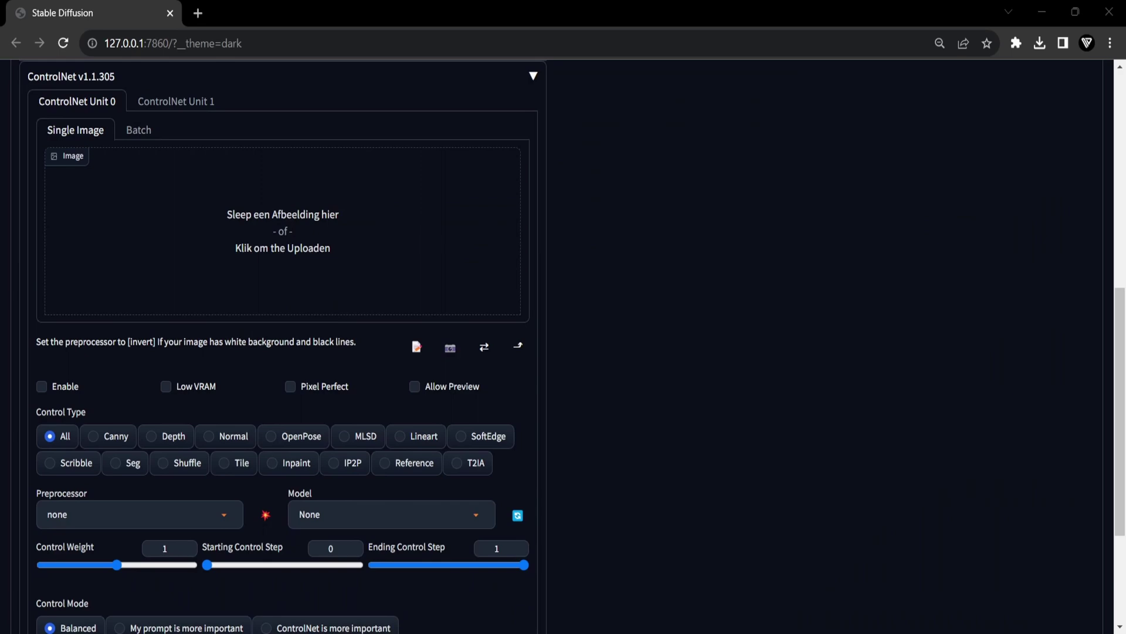
Load 1-preview.jpg into ControlNet Unit 0 with Enable, Pixel Perfect and OpenPose, and preview its skeleton
{"action": "key", "text": "alt+Tab"}
{"action": "left_click_drag", "start_coordinate": [510, 261], "coordinate": [69, 230]}
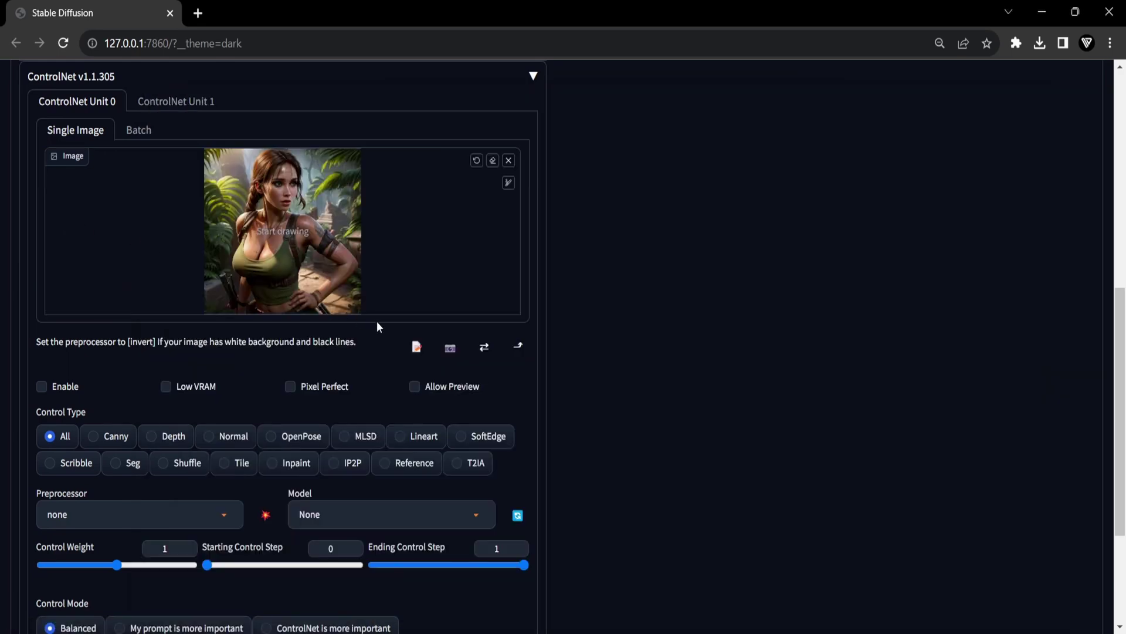
{"action": "left_click", "coordinate": [63, 387]}
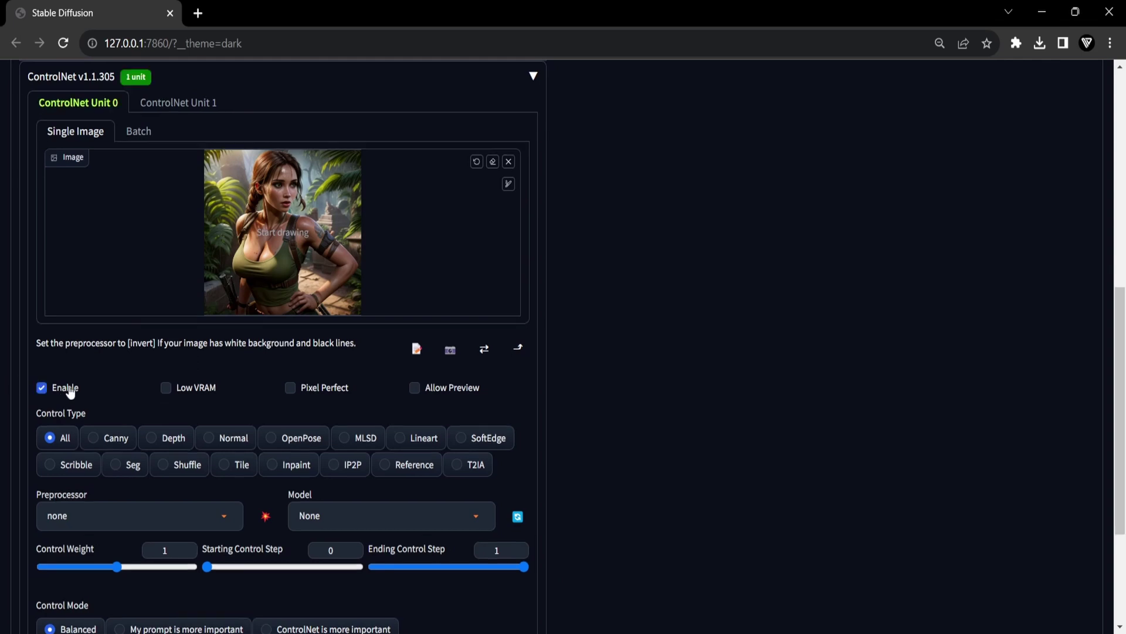
{"action": "left_click", "coordinate": [313, 392]}
{"action": "left_click", "coordinate": [301, 444]}
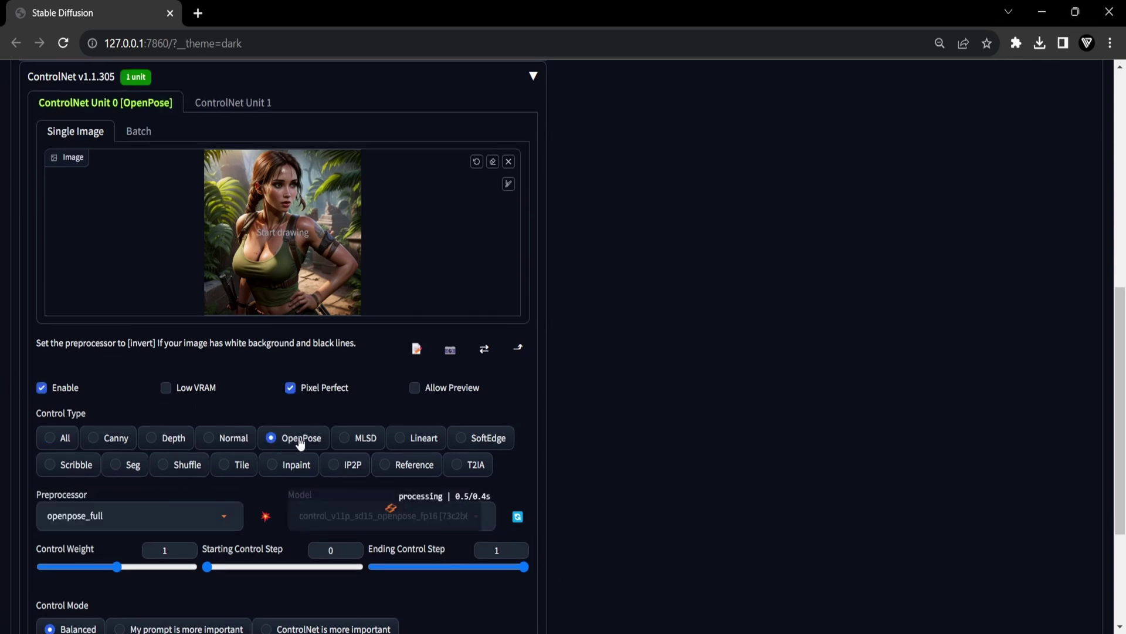
{"action": "scroll", "coordinate": [301, 444], "scroll_direction": "down", "scroll_amount": 1}
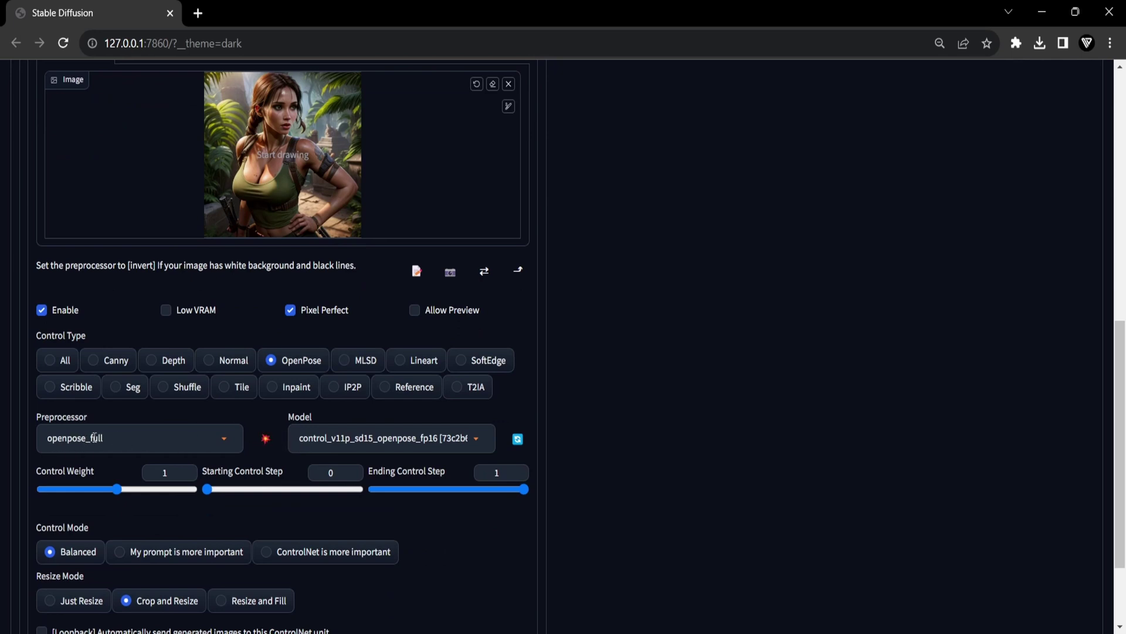
{"action": "left_click", "coordinate": [266, 440]}
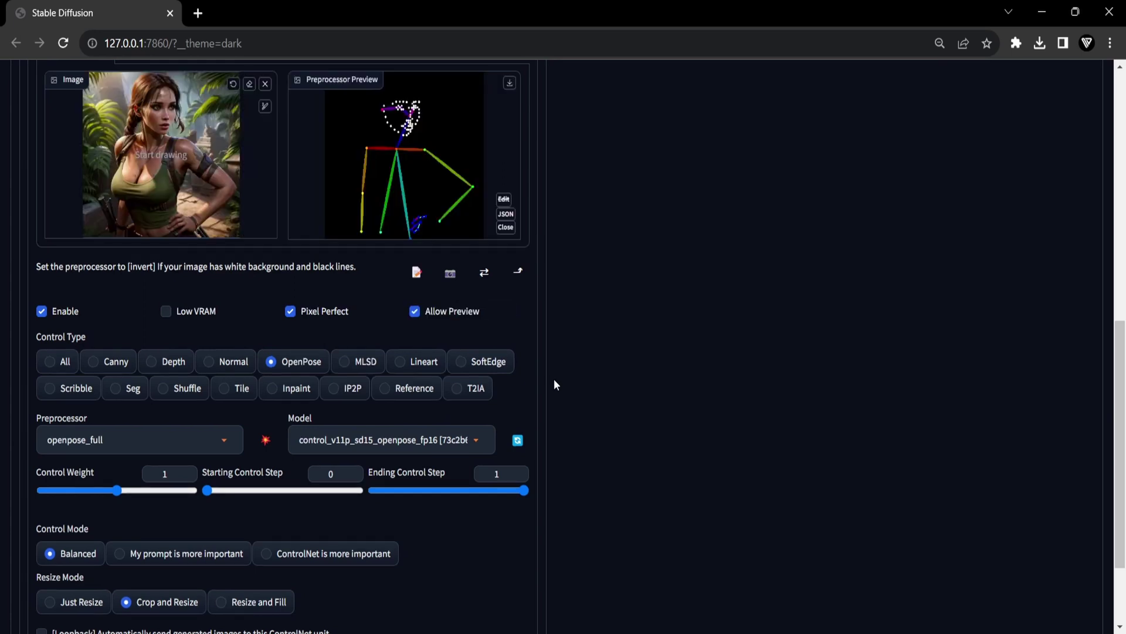
{"action": "scroll", "coordinate": [552, 424], "scroll_direction": "up", "scroll_amount": 5}
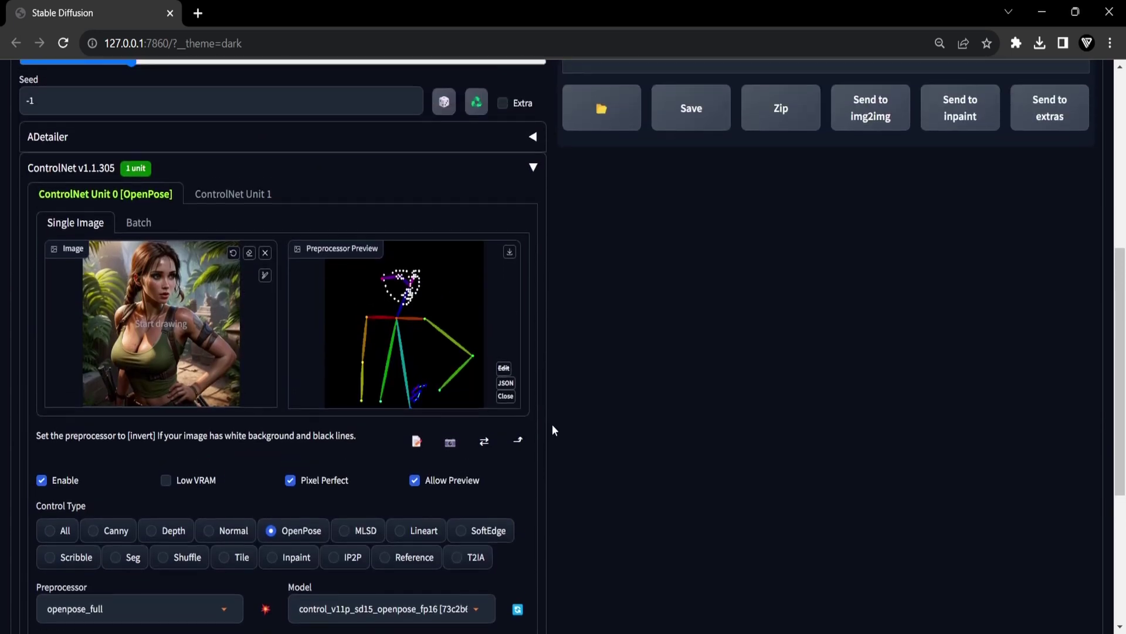
{"action": "scroll", "coordinate": [551, 424], "scroll_direction": "up", "scroll_amount": 4}
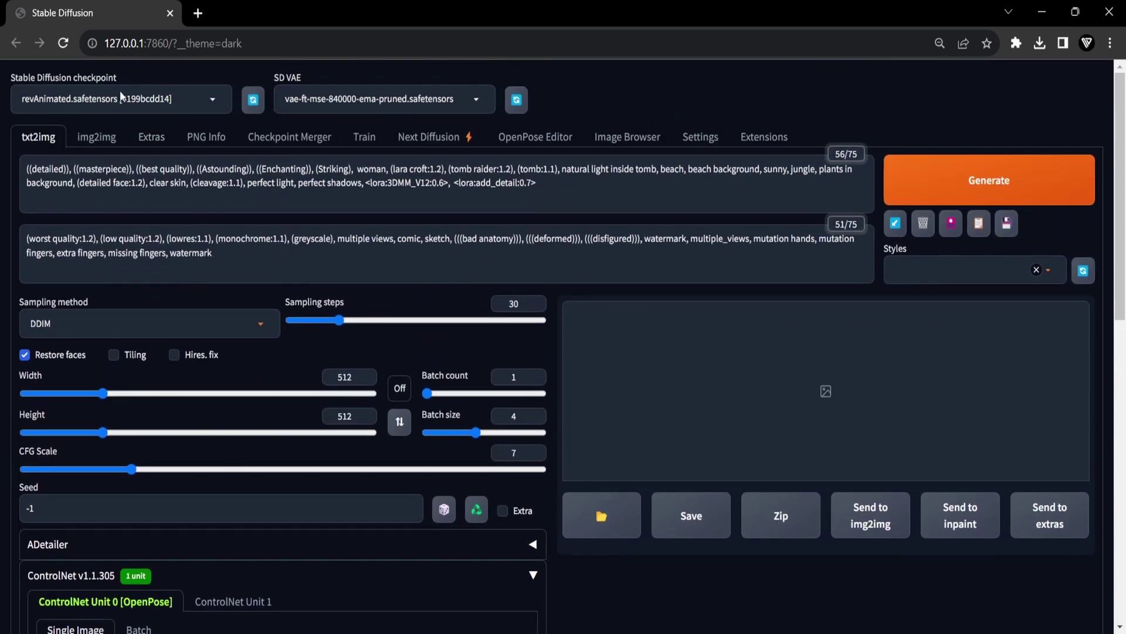
Review the positive and negative prompts, then generate images guided by the OpenPose pose
{"action": "left_click_drag", "start_coordinate": [565, 192], "coordinate": [23, 166]}
{"action": "left_click_drag", "start_coordinate": [262, 261], "coordinate": [16, 249]}
{"action": "left_click", "coordinate": [293, 270]}
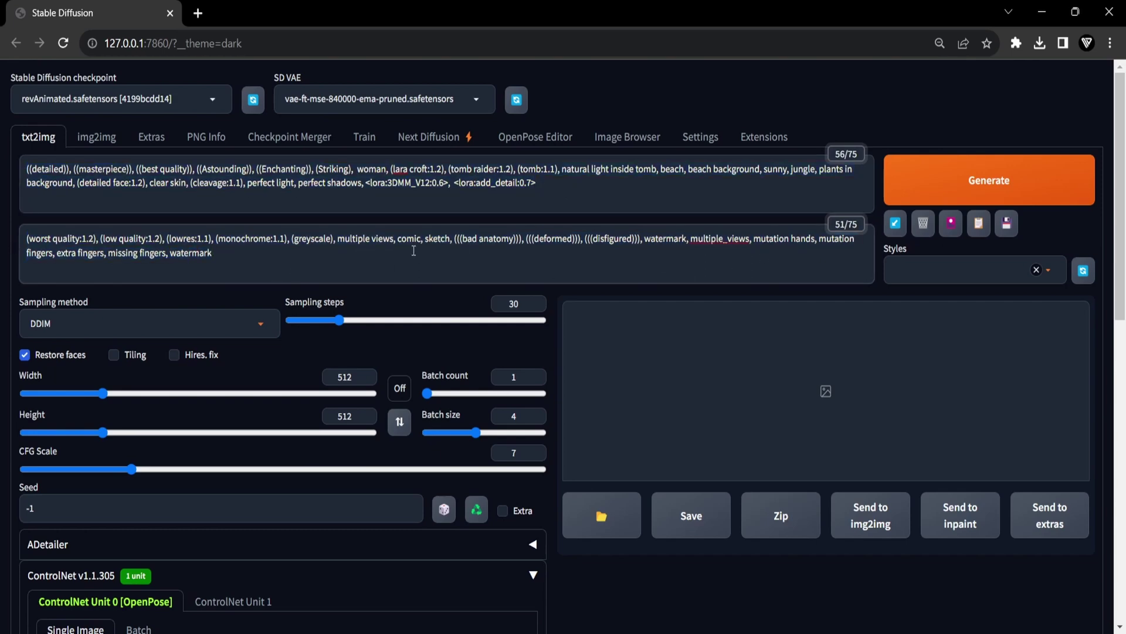
{"action": "left_click", "coordinate": [988, 179]}
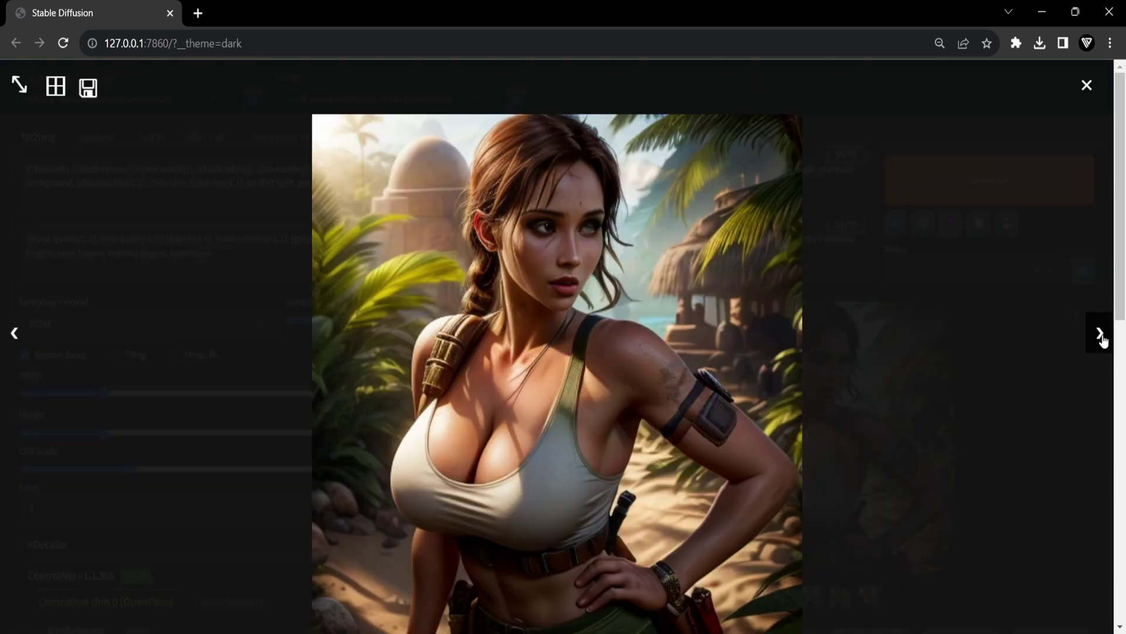
Browse the four generated images and the pose map, then close the full-screen preview
{"action": "left_click", "coordinate": [1101, 334]}
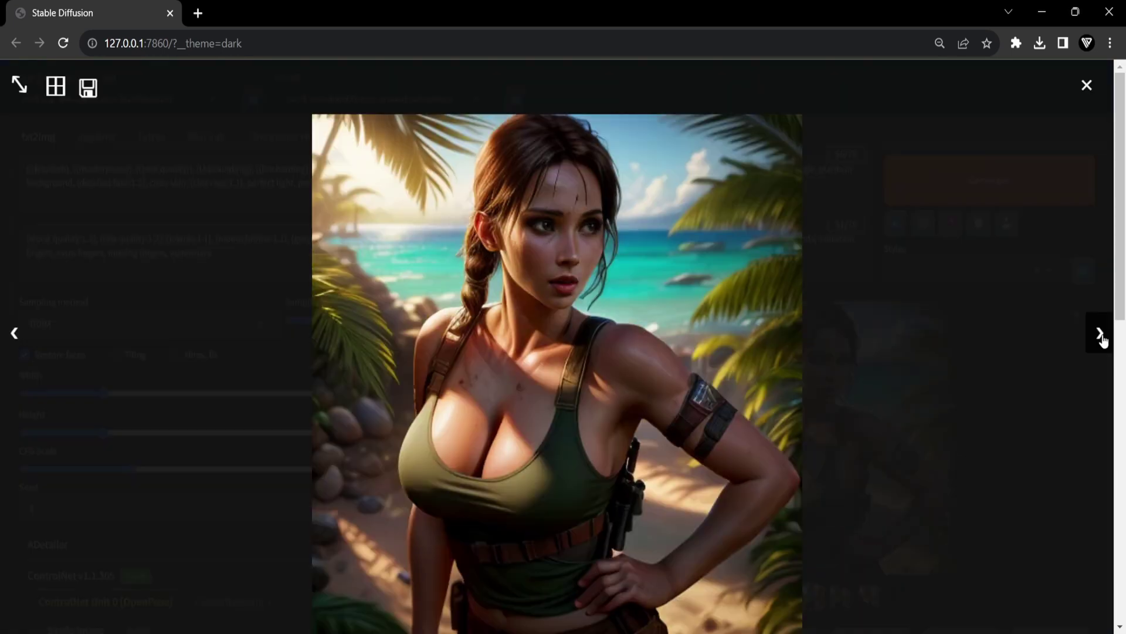
{"action": "left_click", "coordinate": [1101, 334]}
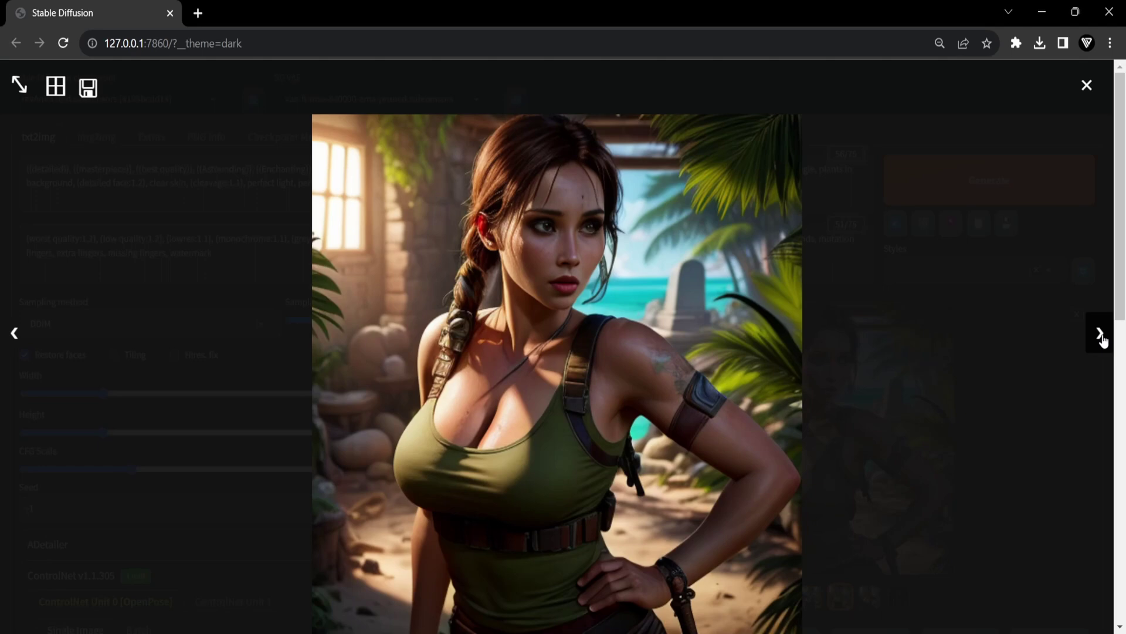
{"action": "left_click", "coordinate": [1101, 335]}
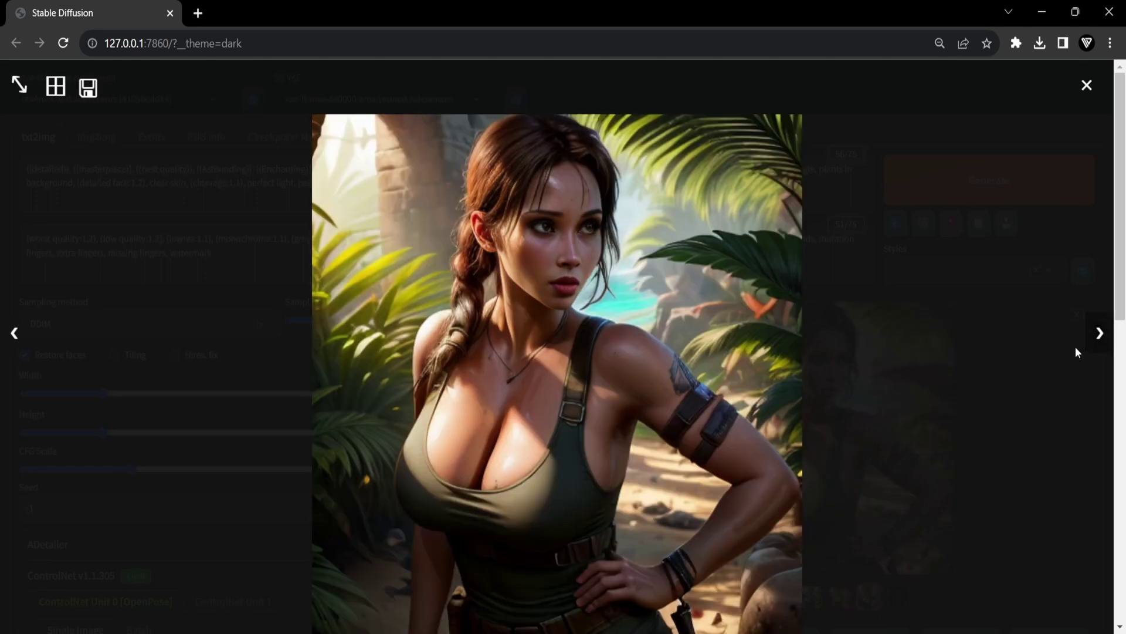
{"action": "left_click", "coordinate": [1101, 335]}
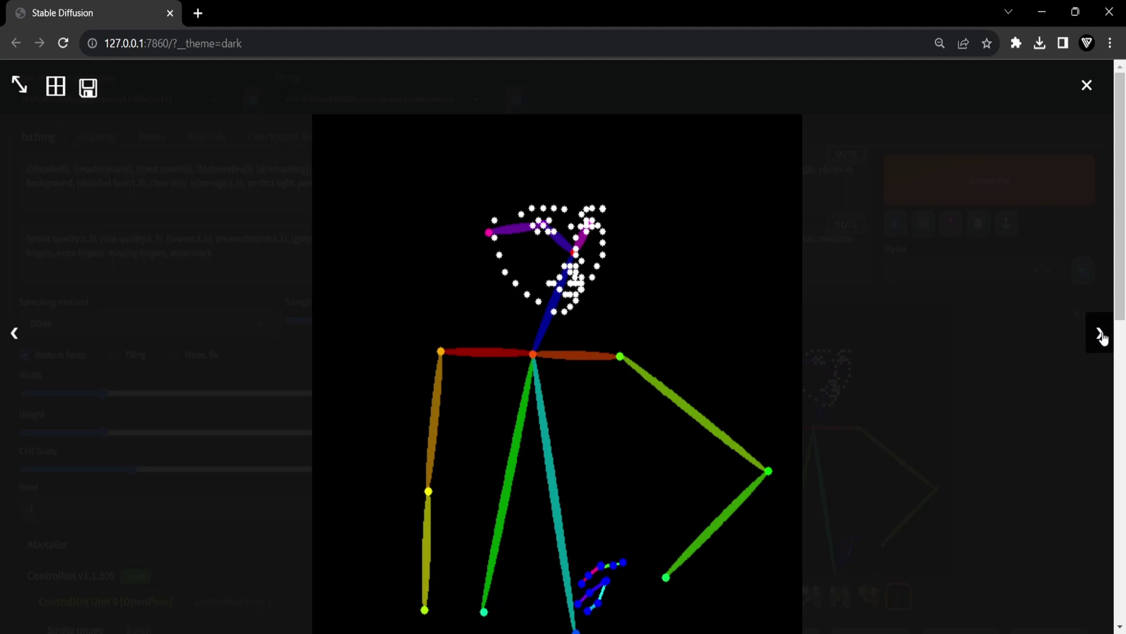
{"action": "left_click", "coordinate": [1087, 87]}
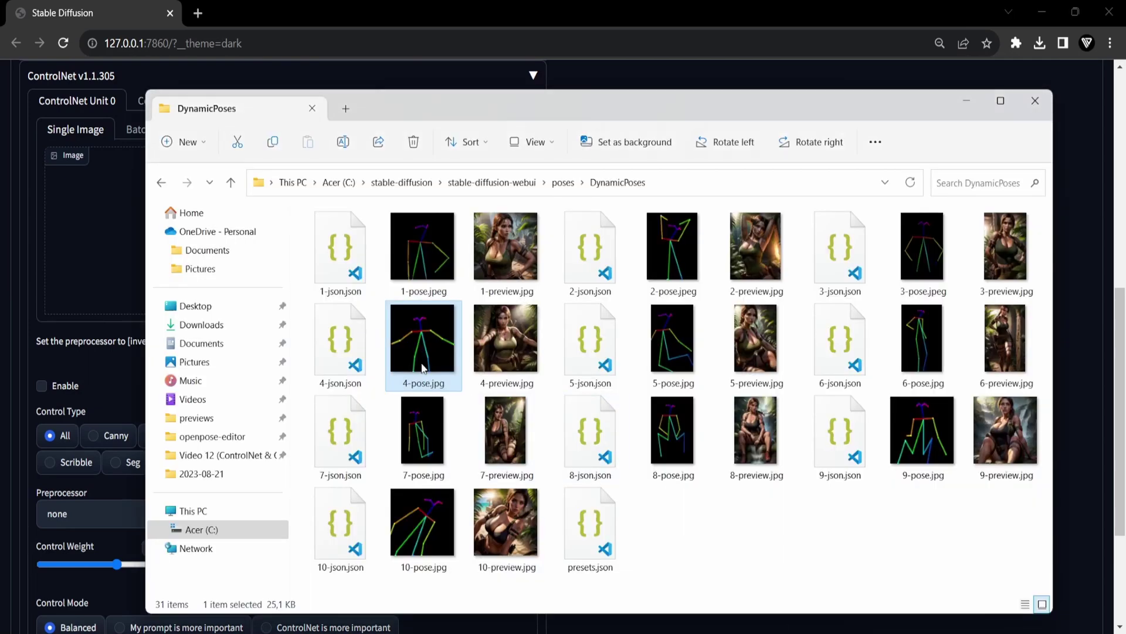
Load 4-pose.jpg into ControlNet, enabled with Pixel Perfect, OpenPose control type and preprocessor none
{"action": "left_click_drag", "start_coordinate": [422, 355], "coordinate": [99, 262]}
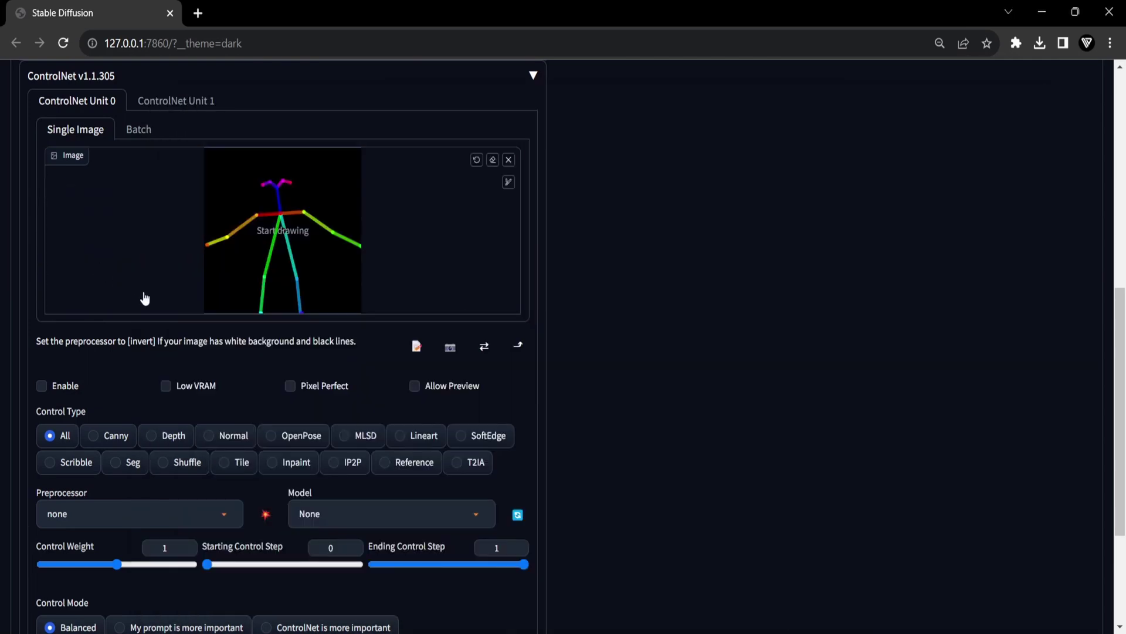
{"action": "left_click", "coordinate": [65, 389]}
{"action": "left_click", "coordinate": [297, 388]}
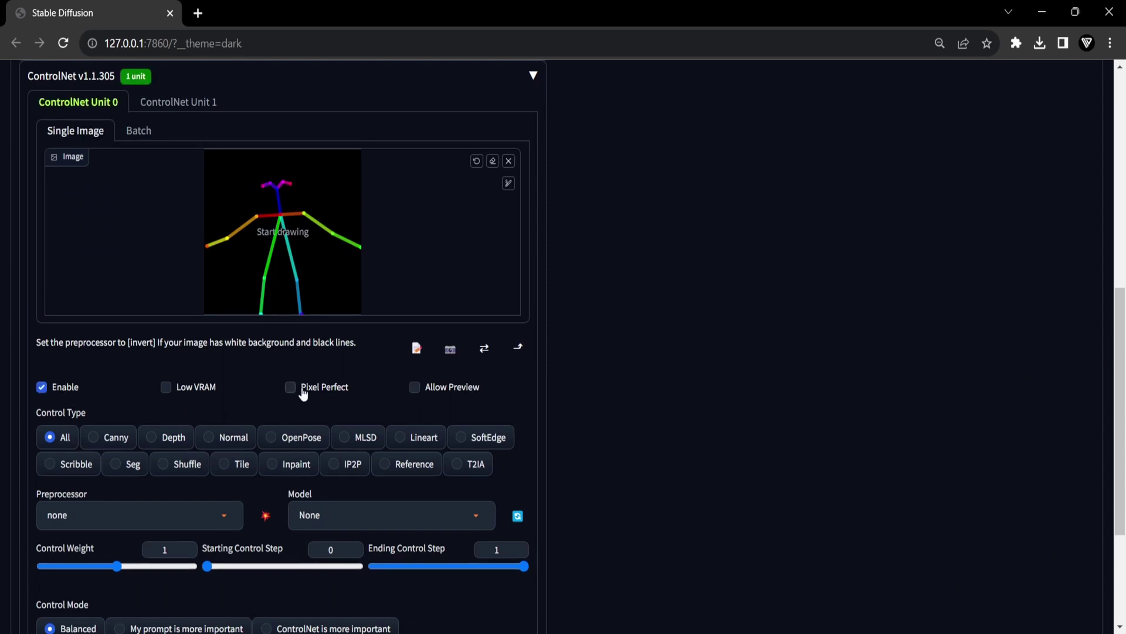
{"action": "left_click", "coordinate": [295, 445]}
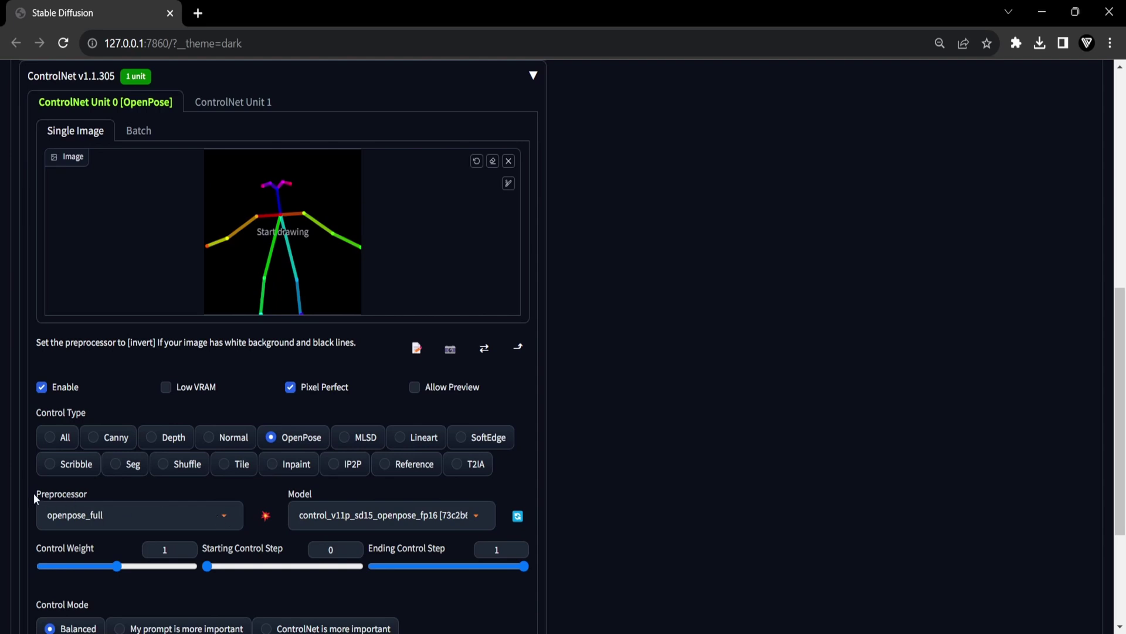
{"action": "left_click", "coordinate": [223, 517]}
{"action": "left_click", "coordinate": [56, 405]}
Set the batch size to 4 and generate the posed images
{"action": "scroll", "coordinate": [565, 343], "scroll_direction": "up", "scroll_amount": 6}
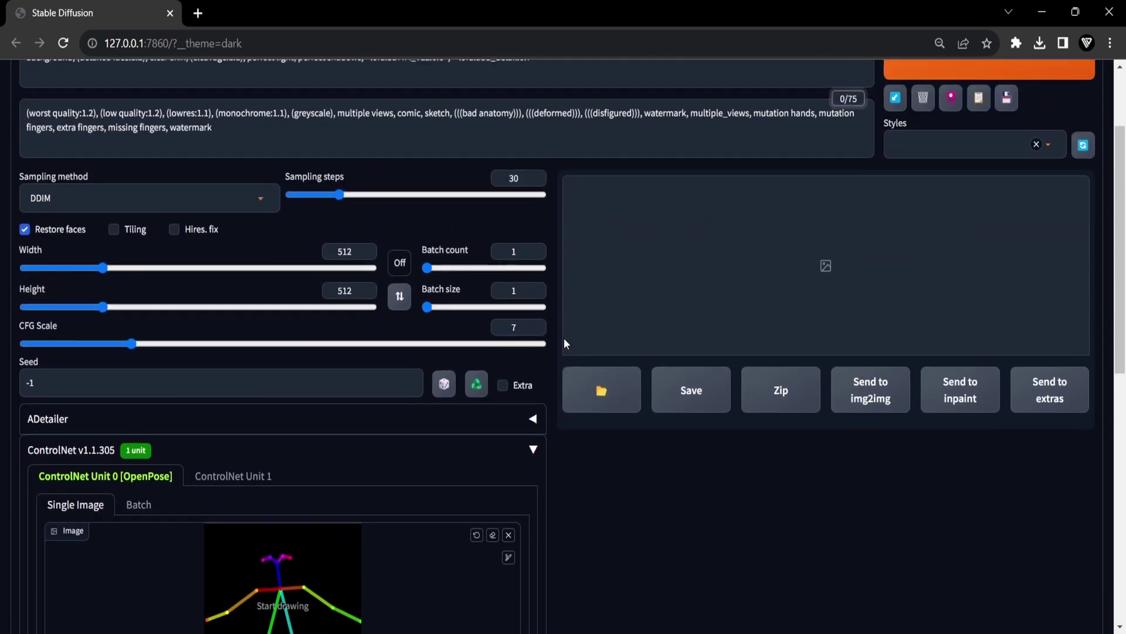
{"action": "scroll", "coordinate": [565, 344], "scroll_direction": "up", "scroll_amount": 2}
{"action": "left_click_drag", "start_coordinate": [427, 399], "coordinate": [476, 399]}
{"action": "scroll", "coordinate": [566, 398], "scroll_direction": "up", "scroll_amount": 1}
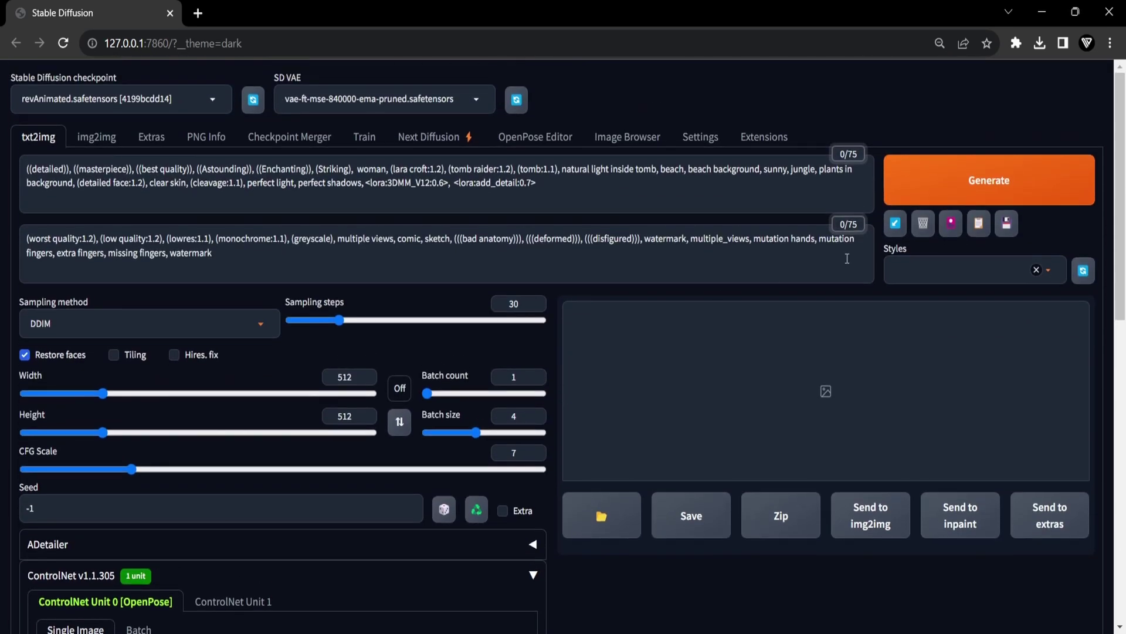
{"action": "left_click", "coordinate": [974, 198]}
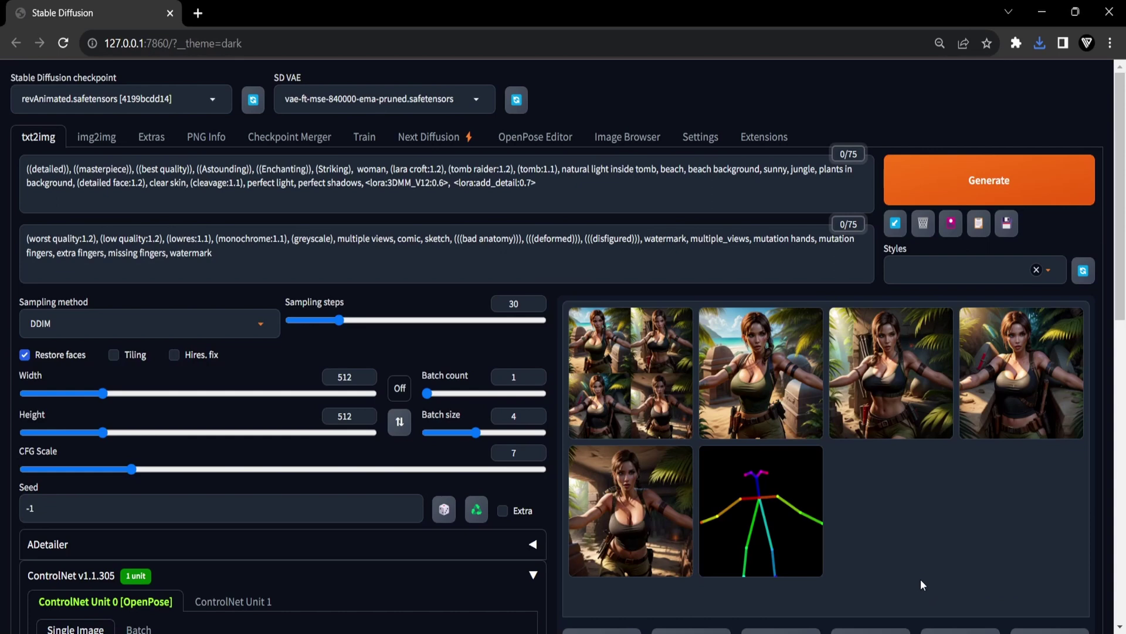
View the result grid full-screen, step through the four images and pose map, then close it
{"action": "left_click", "coordinate": [640, 376]}
{"action": "left_click", "coordinate": [901, 453]}
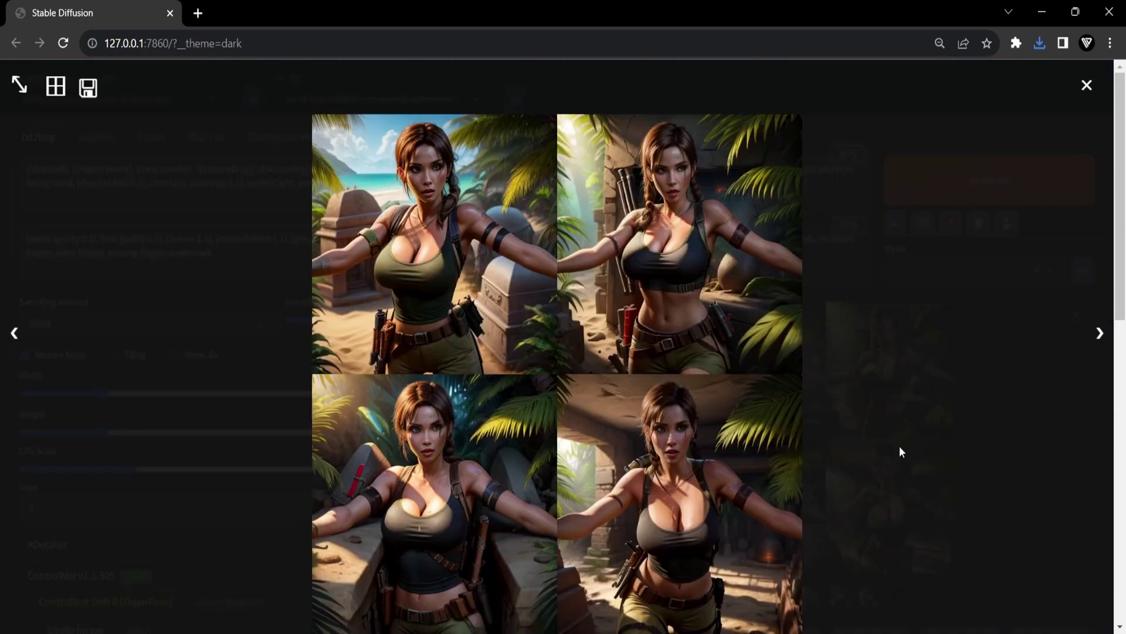
{"action": "left_click", "coordinate": [1100, 335]}
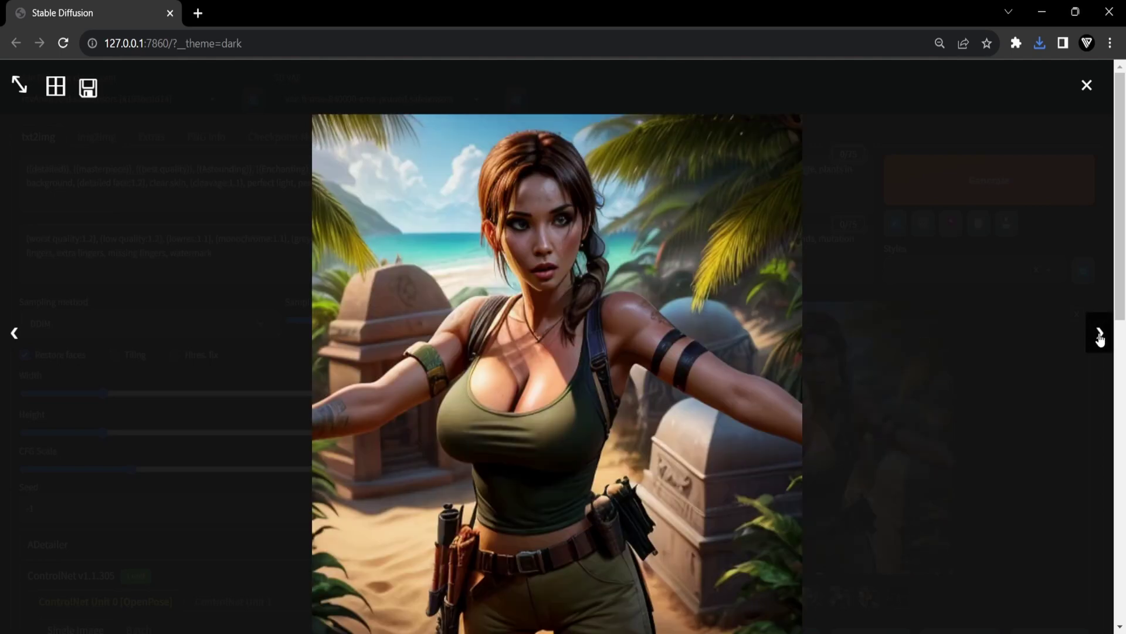
{"action": "left_click", "coordinate": [1100, 335]}
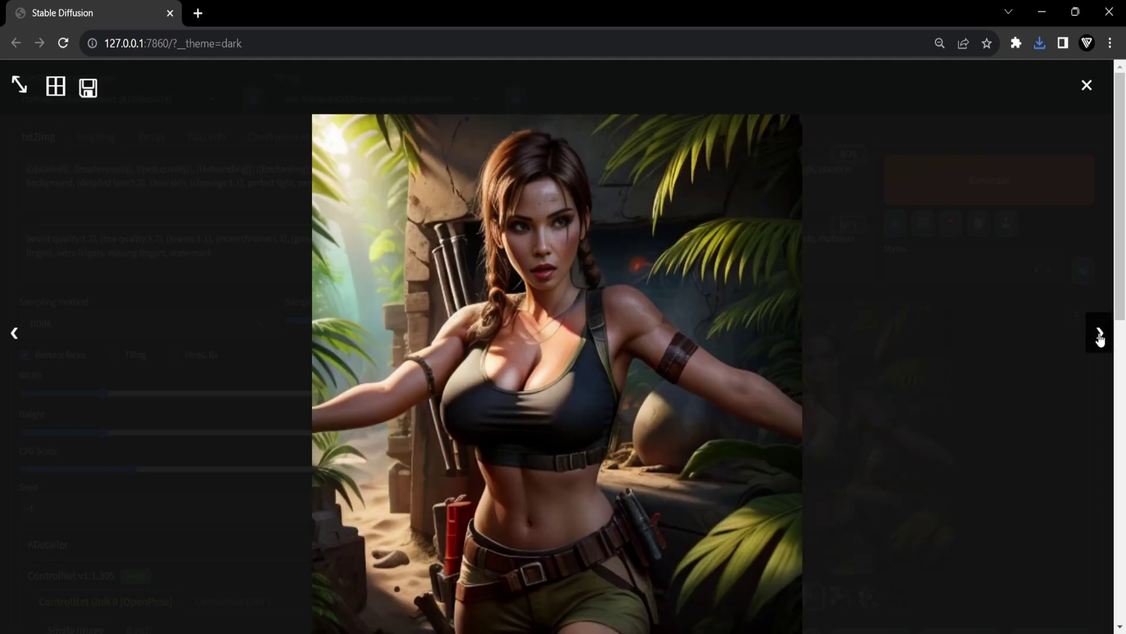
{"action": "left_click", "coordinate": [1100, 335]}
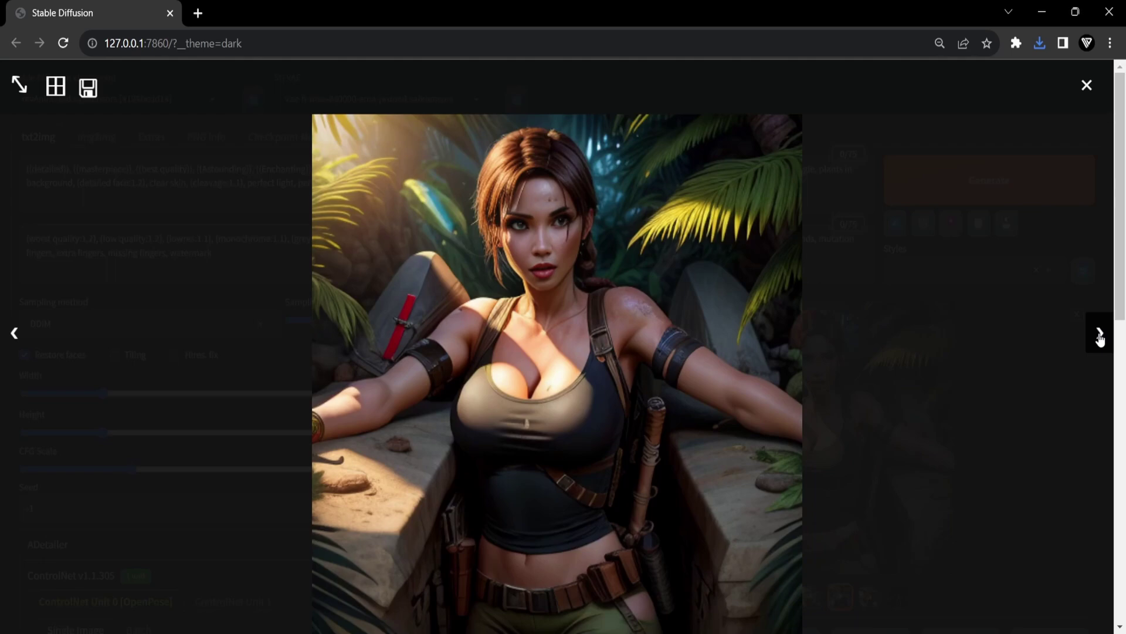
{"action": "left_click", "coordinate": [1100, 335]}
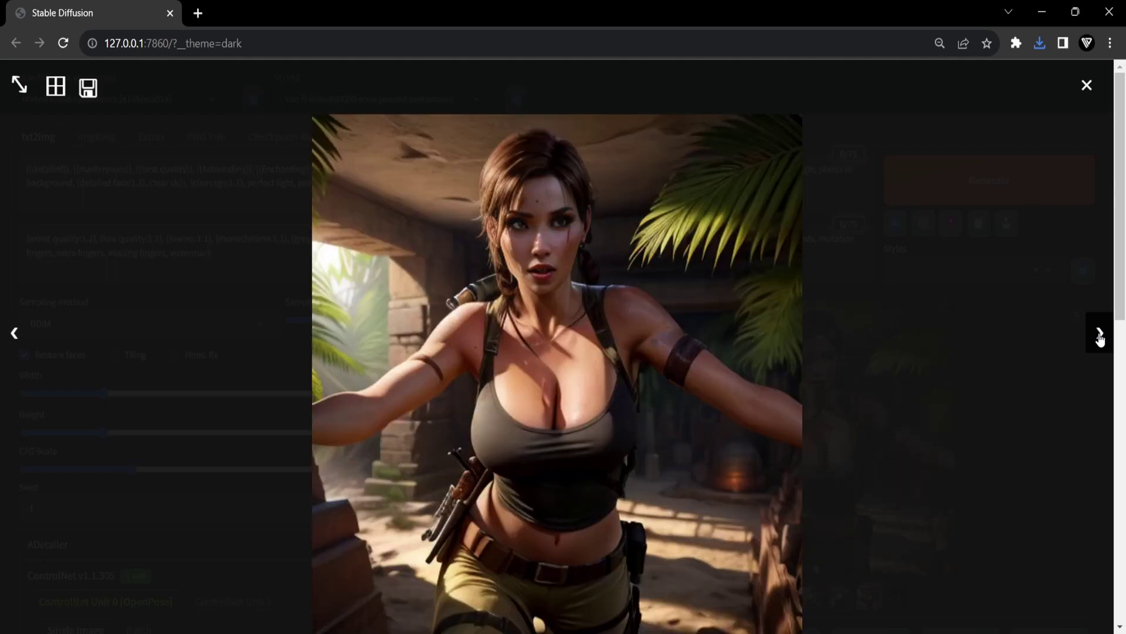
{"action": "left_click", "coordinate": [1100, 335]}
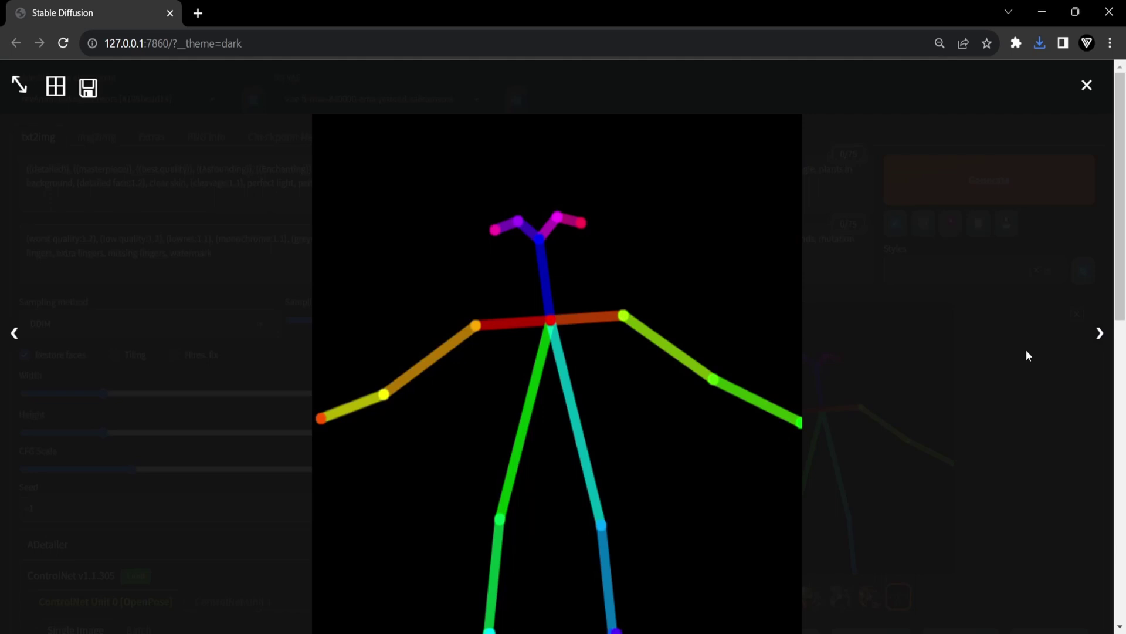
{"action": "left_click", "coordinate": [1087, 94]}
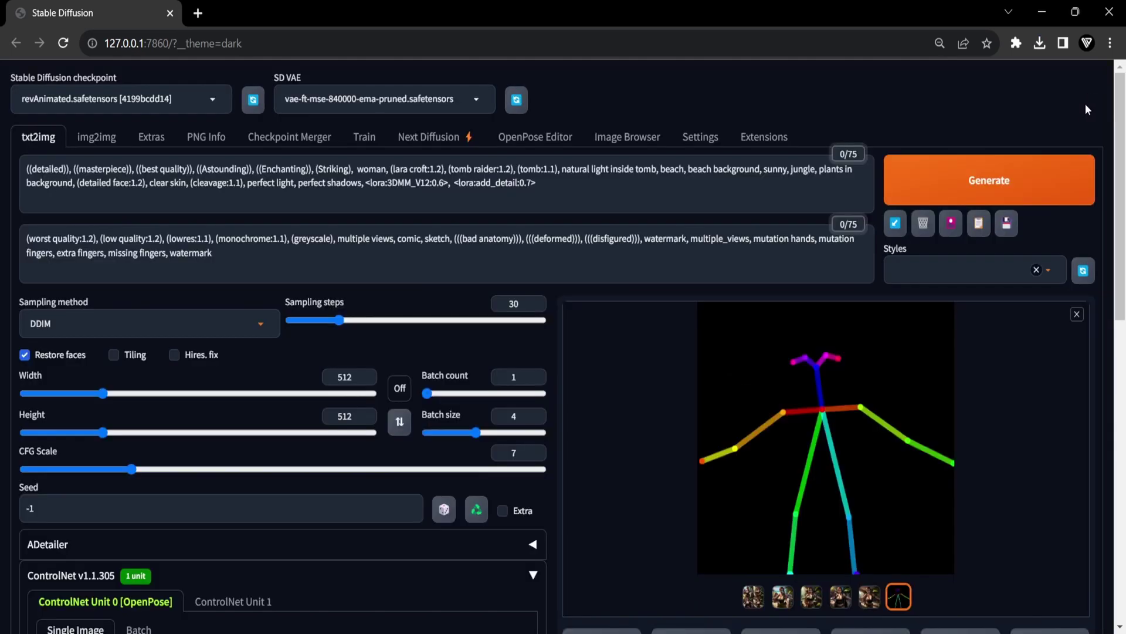
Install the openpose-editor extension from its pasted repository URL
{"action": "left_click", "coordinate": [535, 137]}
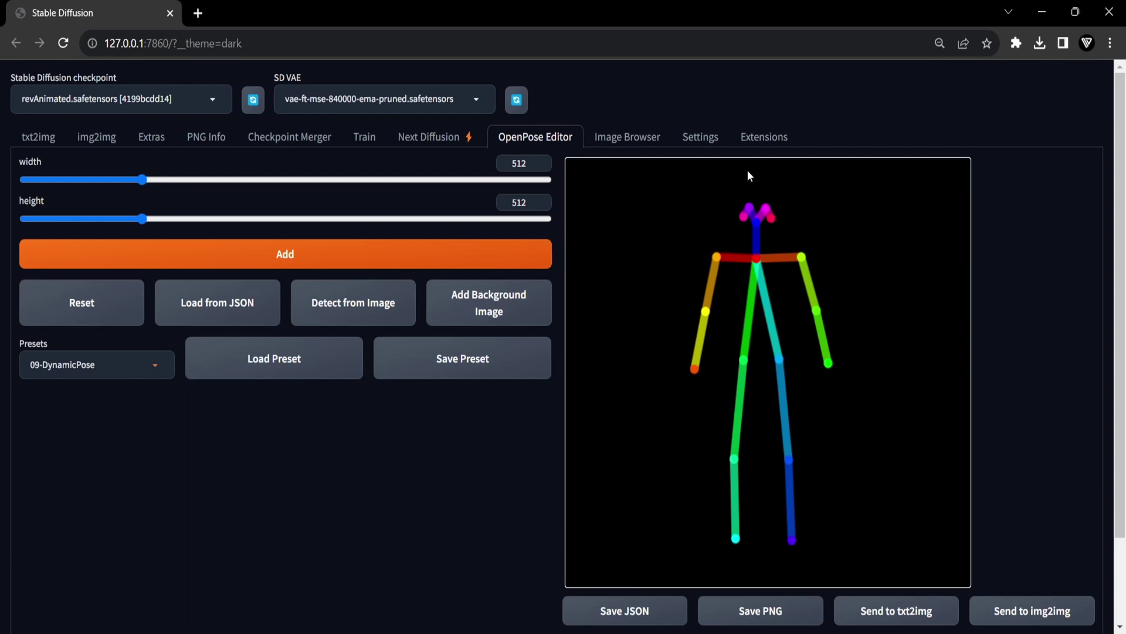
{"action": "left_click", "coordinate": [775, 147]}
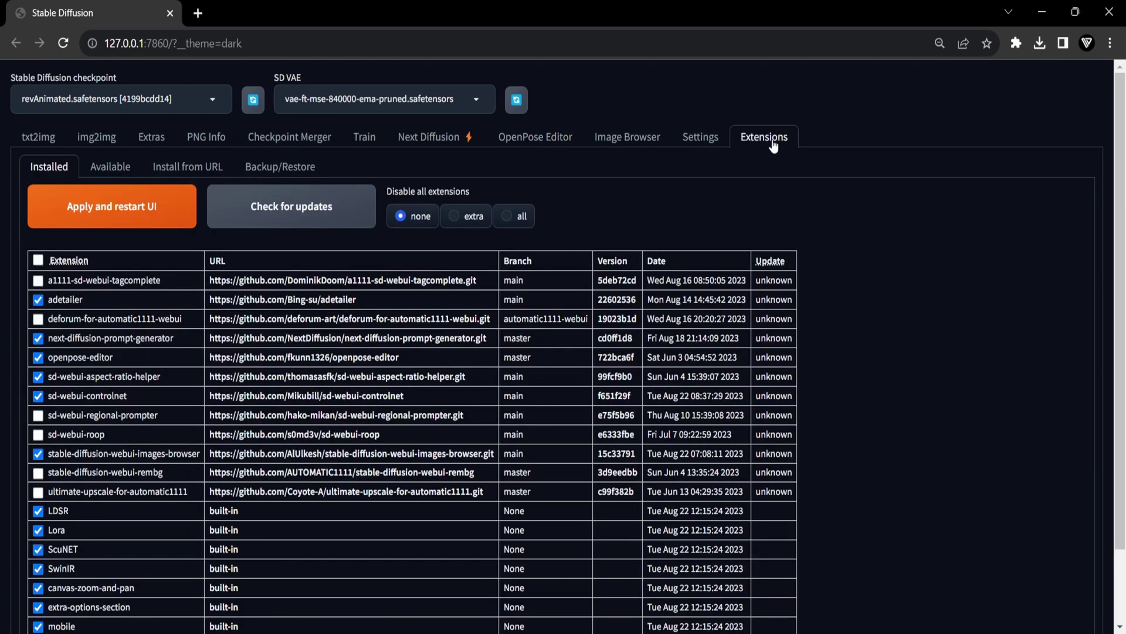
{"action": "left_click", "coordinate": [188, 170]}
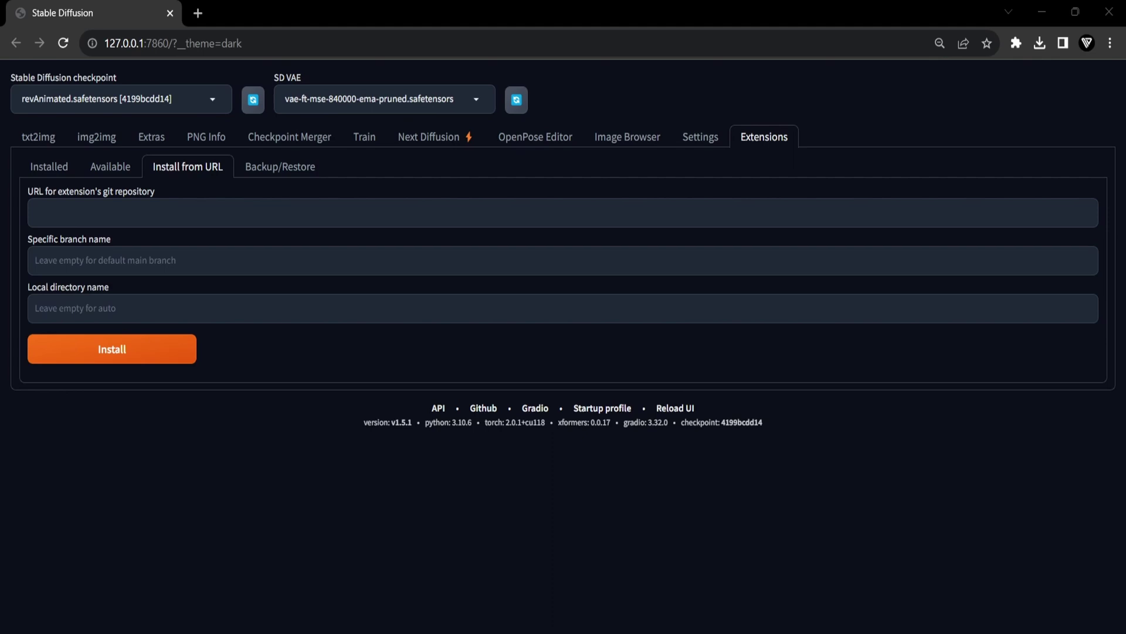
{"action": "left_click", "coordinate": [98, 213]}
{"action": "type", "text": "https://github.com/fkunn1326/openpose-editor"}
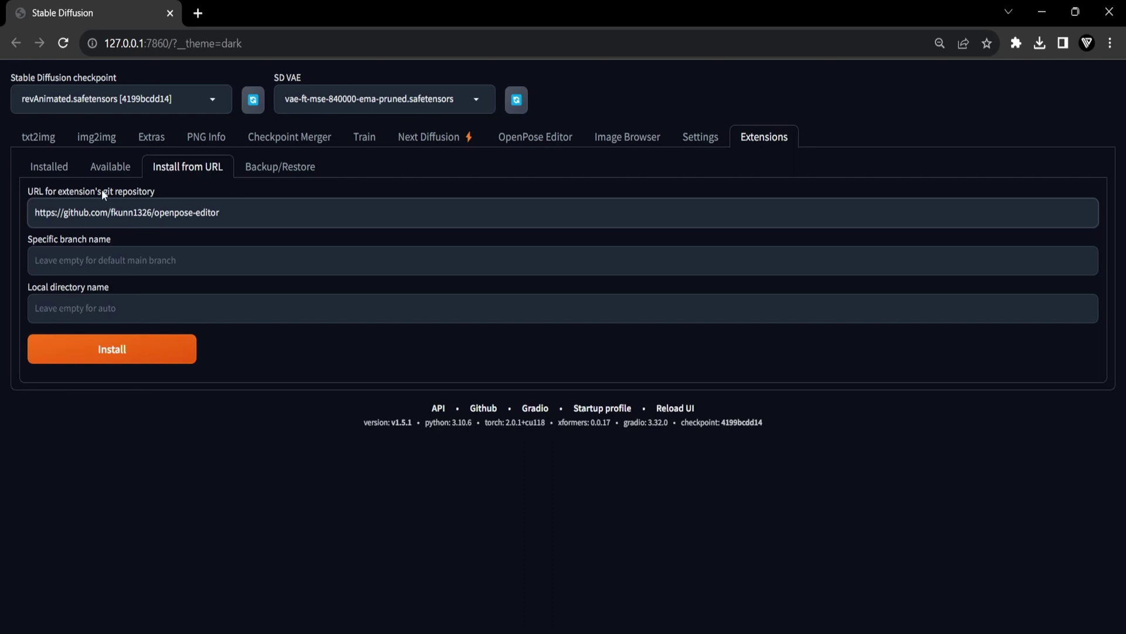
{"action": "left_click", "coordinate": [135, 354]}
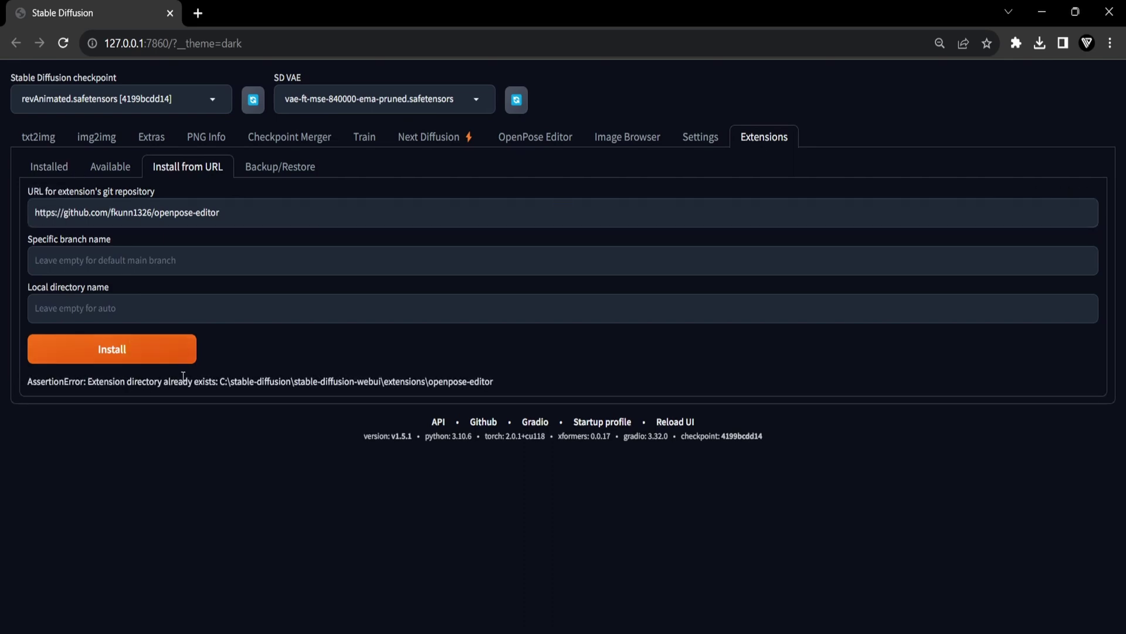
Check installed extensions for updates, then apply them and restart the UI
{"action": "left_click", "coordinate": [52, 168]}
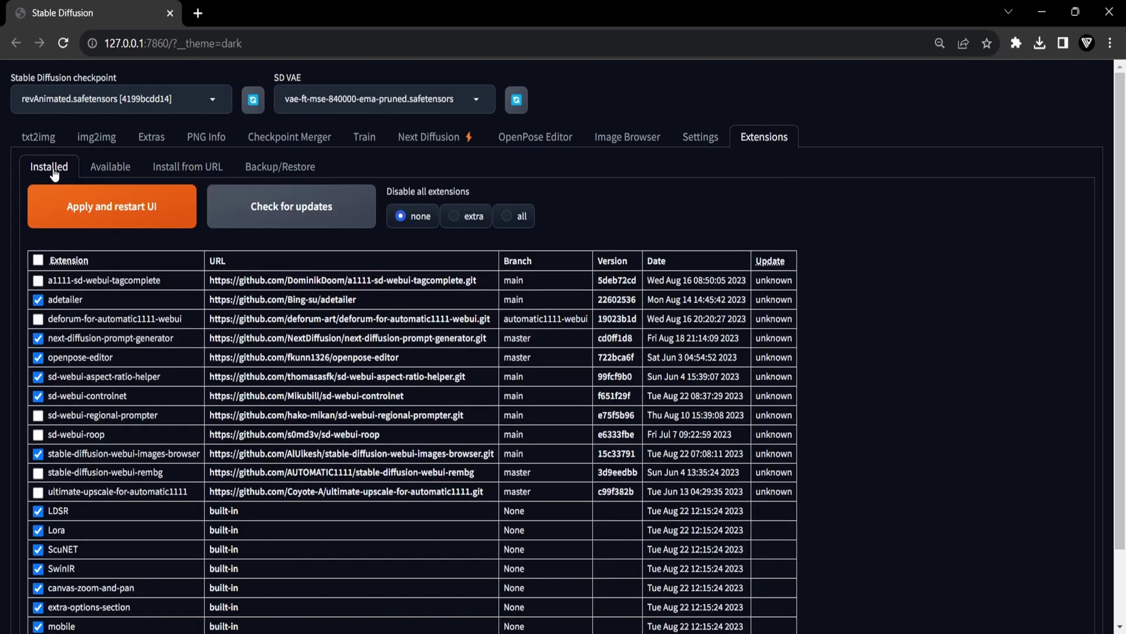
{"action": "left_click", "coordinate": [297, 224]}
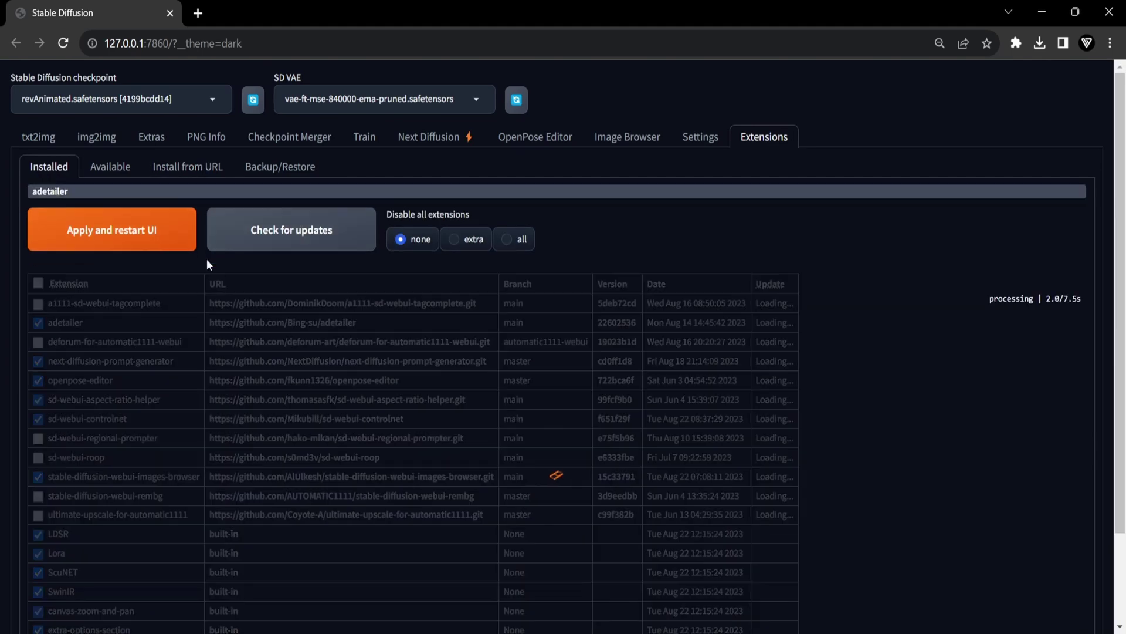
{"action": "left_click", "coordinate": [182, 218]}
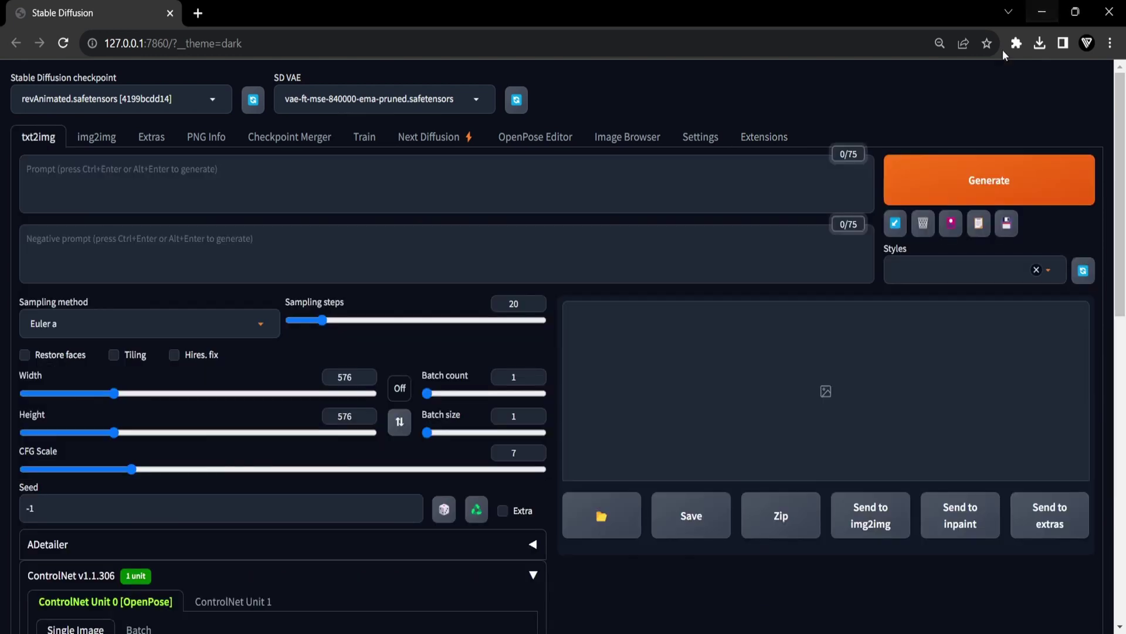
In the OpenPose Editor, drag the wrist and elbow joints to raise both arms bent upward
{"action": "left_click", "coordinate": [541, 147]}
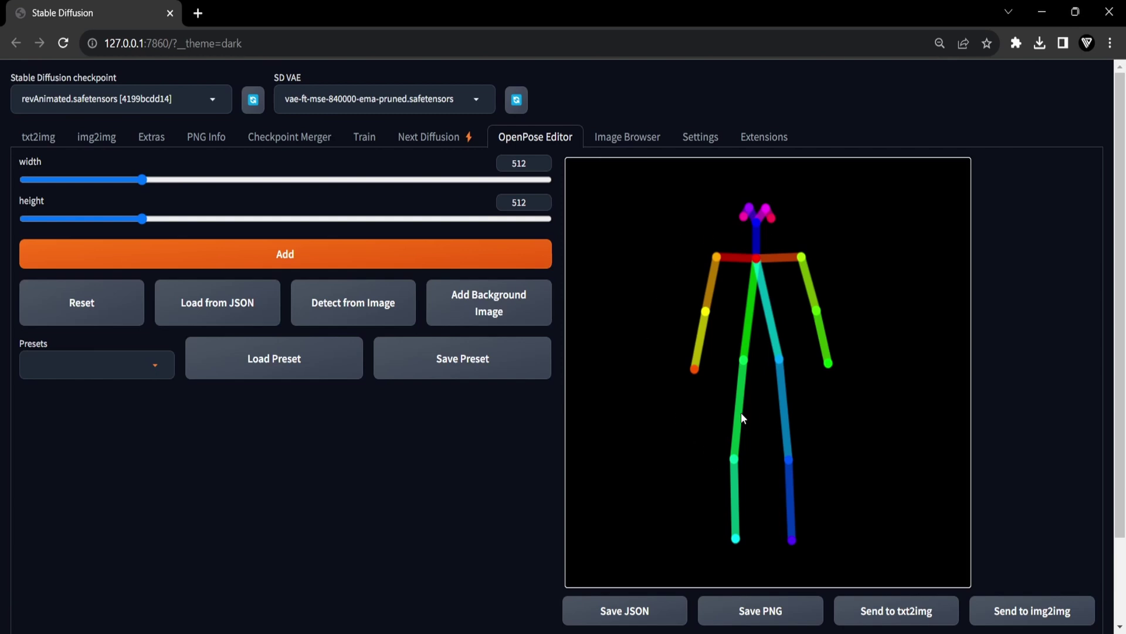
{"action": "left_click_drag", "start_coordinate": [693, 371], "coordinate": [656, 260]}
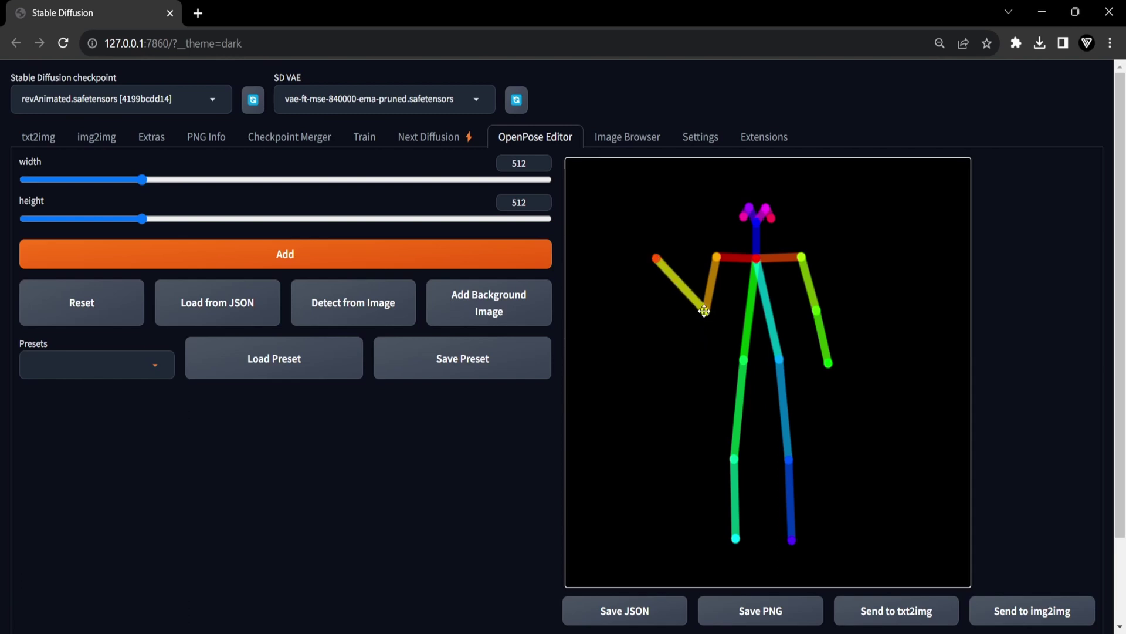
{"action": "left_click_drag", "start_coordinate": [705, 311], "coordinate": [697, 299]}
{"action": "left_click_drag", "start_coordinate": [656, 259], "coordinate": [648, 239]}
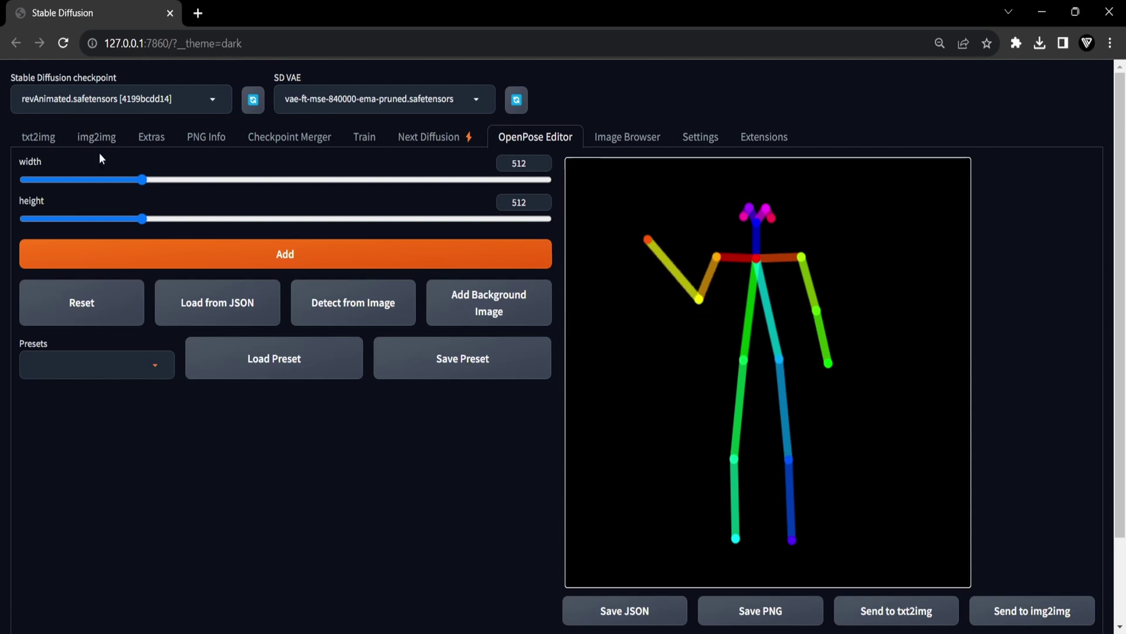
{"action": "left_click_drag", "start_coordinate": [144, 181], "coordinate": [147, 222]}
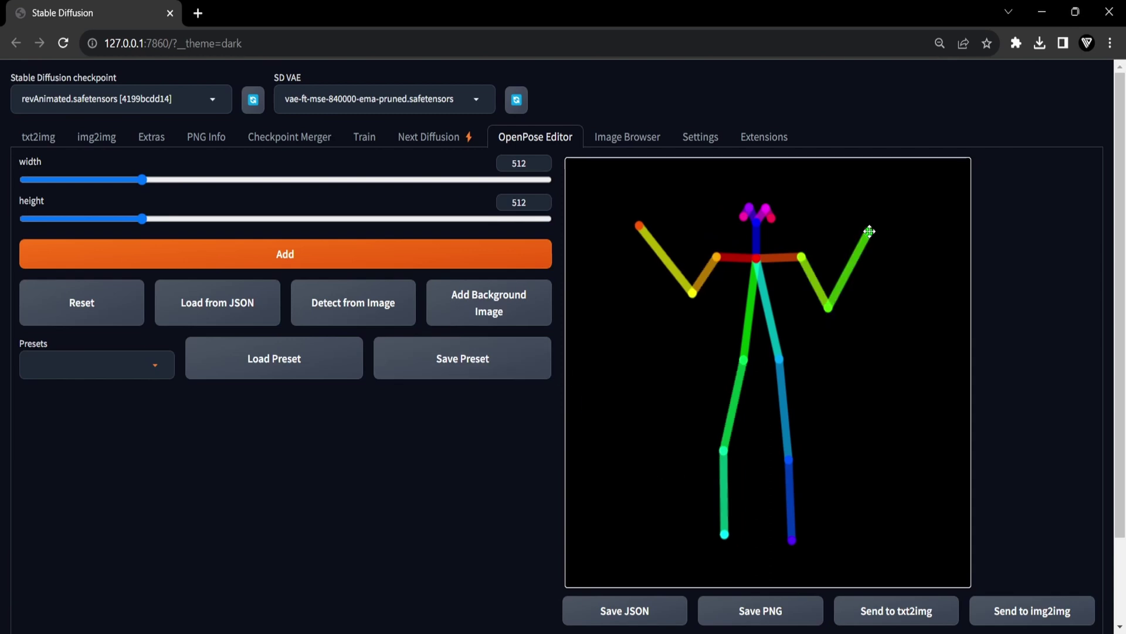
Send the edited pose to txt2img ControlNet, keep Pixel Perfect on, and set preprocessor to none
{"action": "left_click", "coordinate": [893, 616]}
{"action": "scroll", "coordinate": [555, 467], "scroll_direction": "down", "scroll_amount": 6}
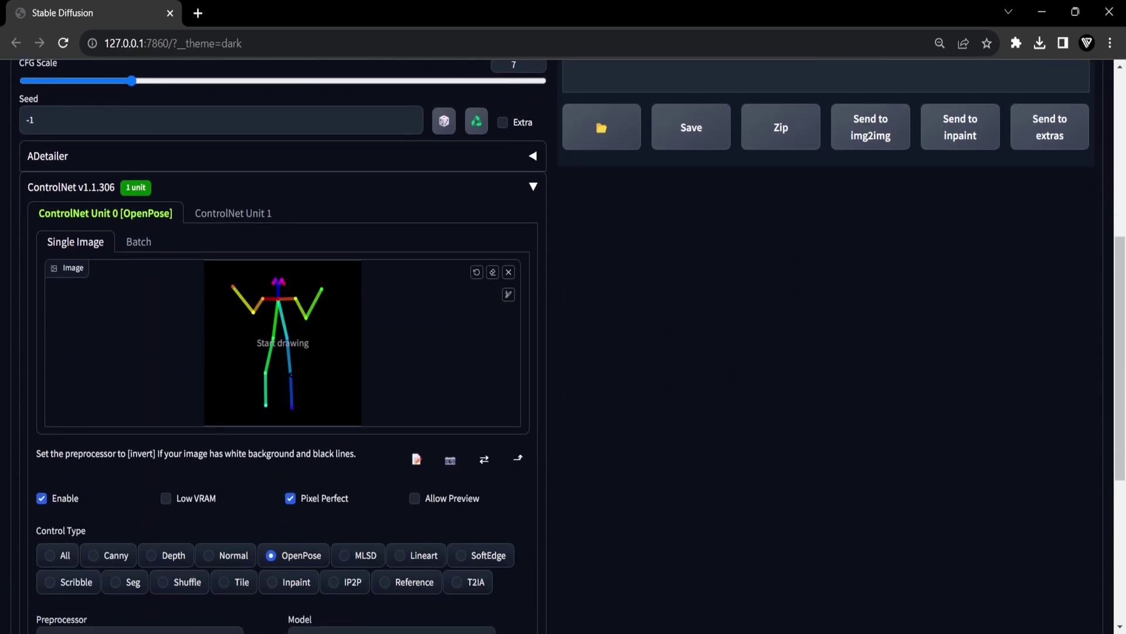
{"action": "scroll", "coordinate": [306, 417], "scroll_direction": "down", "scroll_amount": 1}
{"action": "left_click", "coordinate": [290, 421]}
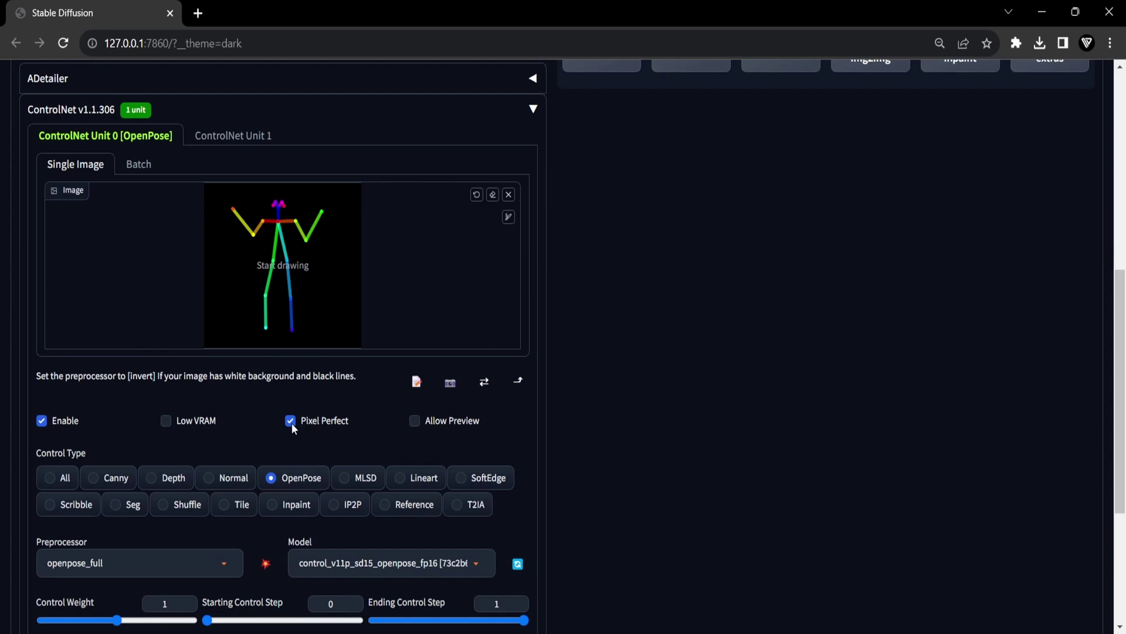
{"action": "left_click", "coordinate": [290, 421]}
{"action": "scroll", "coordinate": [294, 424], "scroll_direction": "down", "scroll_amount": 1}
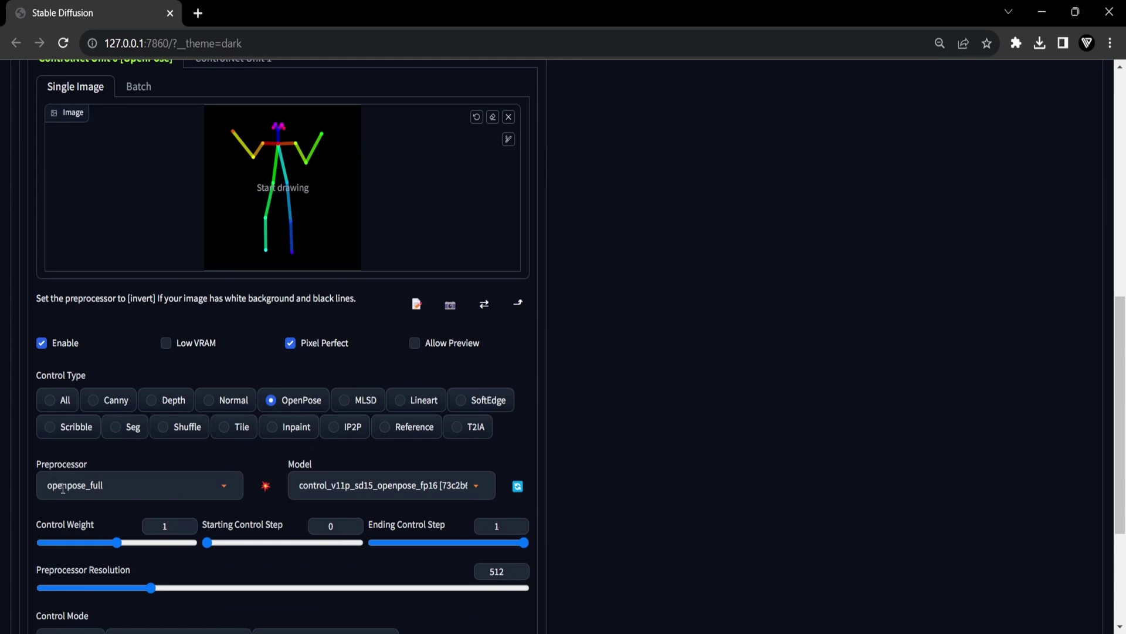
{"action": "left_click", "coordinate": [224, 490]}
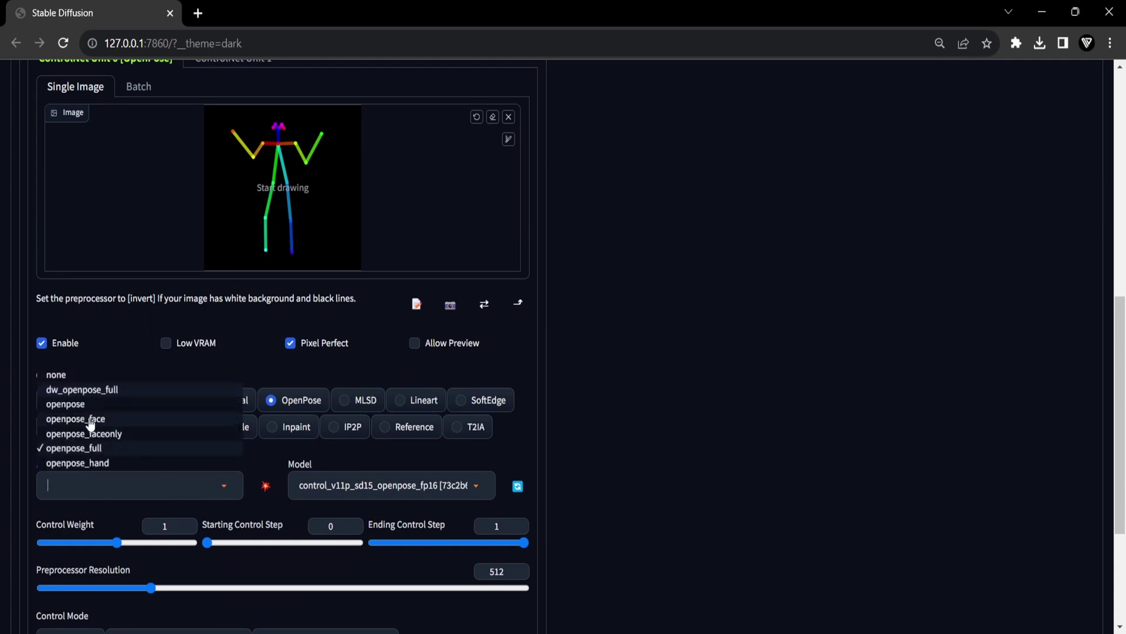
{"action": "left_click", "coordinate": [64, 380]}
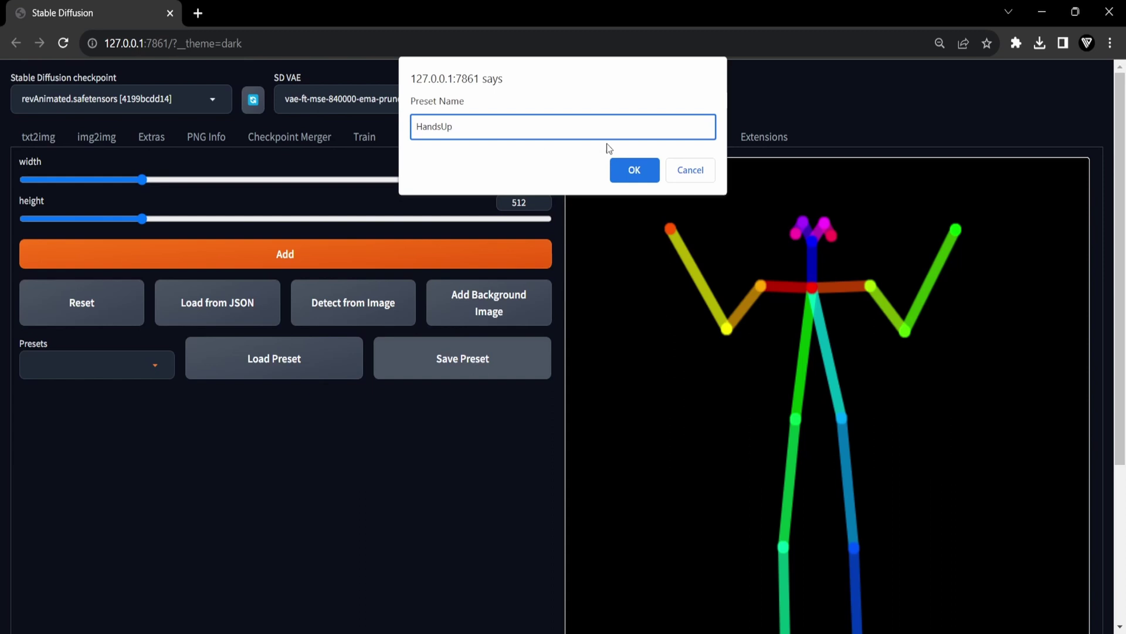
Save the pose as preset HandsUp, then select HandsUp in Presets and load it
{"action": "left_click", "coordinate": [634, 174]}
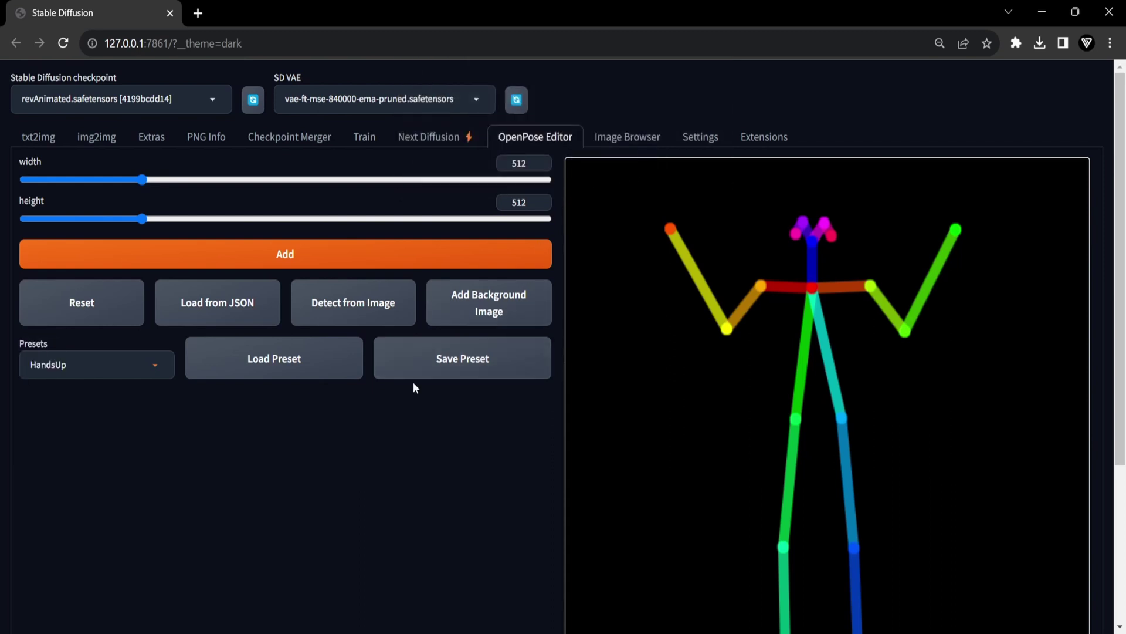
{"action": "left_click", "coordinate": [153, 367]}
{"action": "left_click", "coordinate": [58, 345]}
{"action": "left_click", "coordinate": [287, 367]}
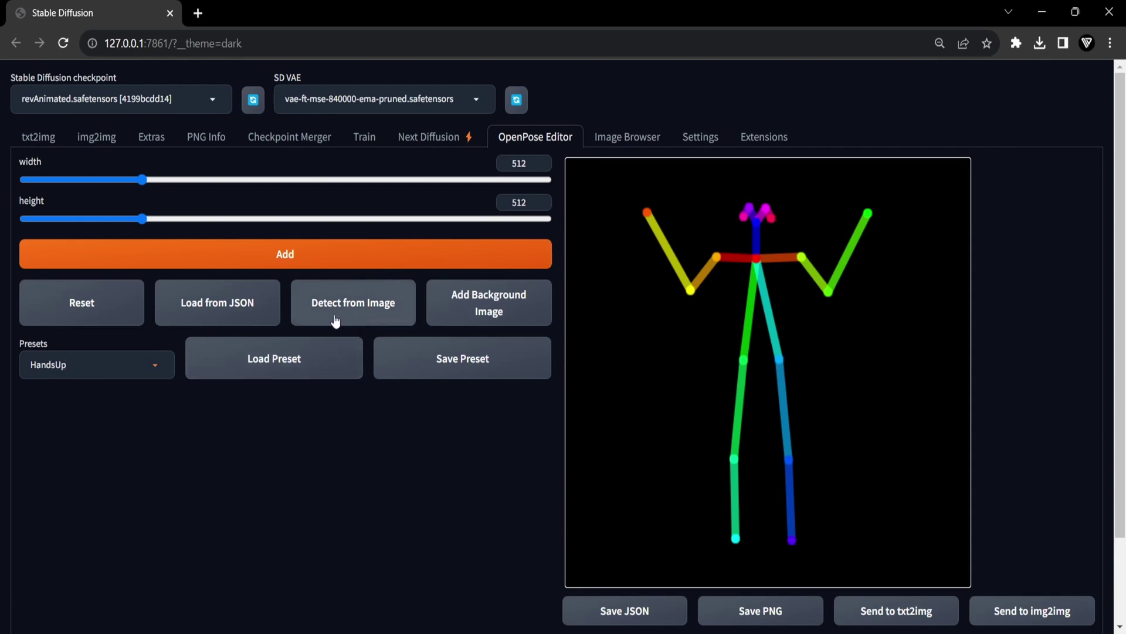
Detect the pose from 1-preview.jpg and save it as the preset HandsOnHip
{"action": "left_click", "coordinate": [354, 319]}
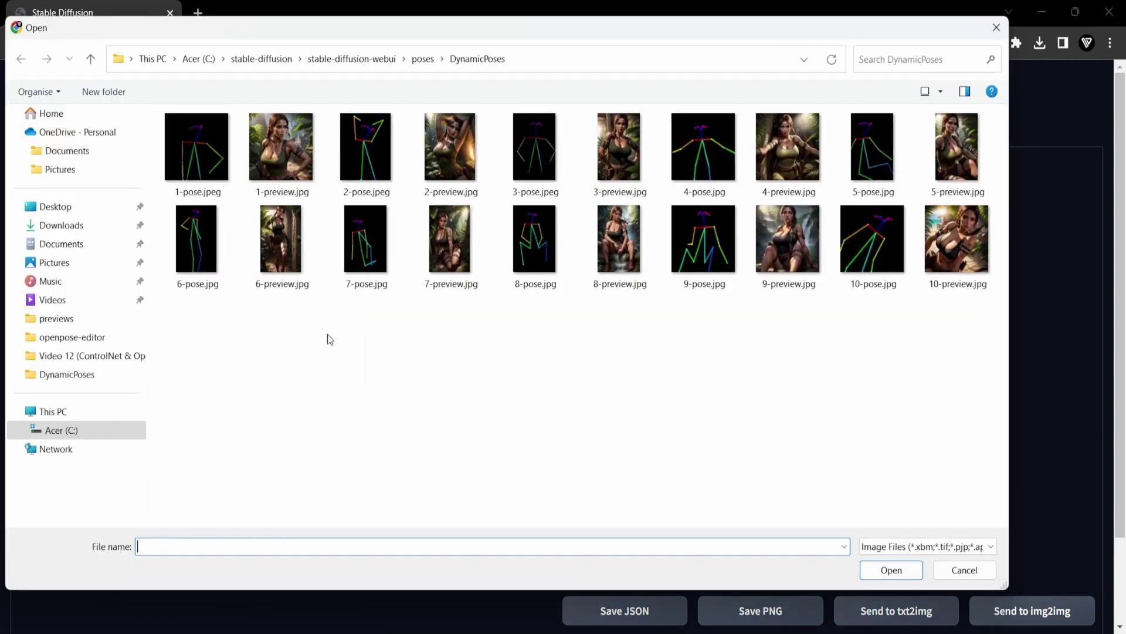
{"action": "double_click", "coordinate": [284, 150]}
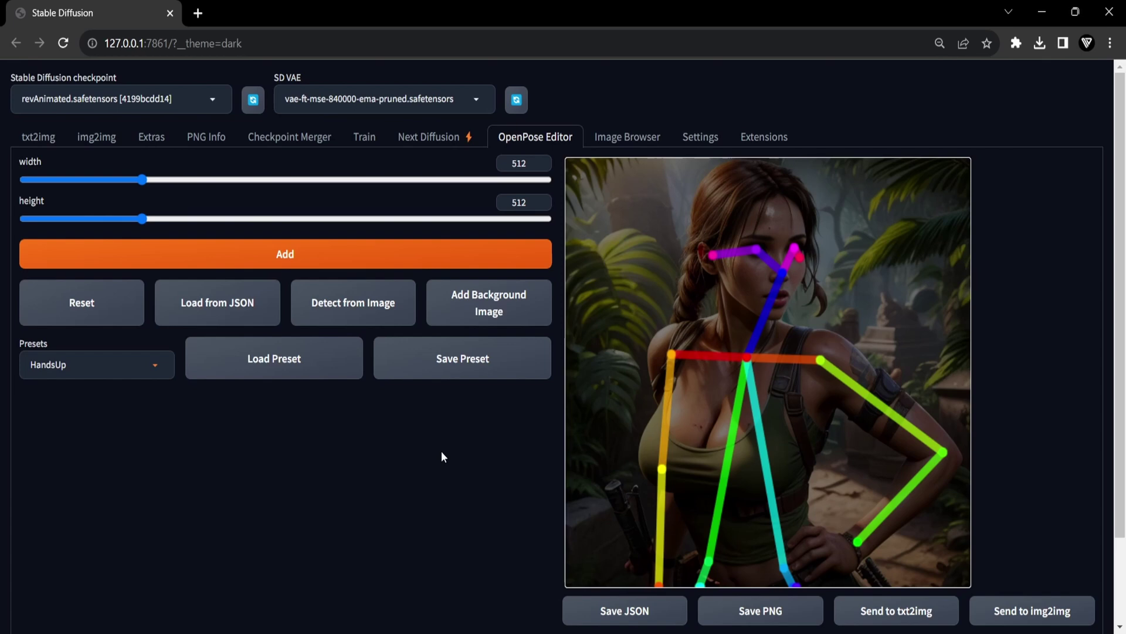
{"action": "left_click", "coordinate": [495, 369]}
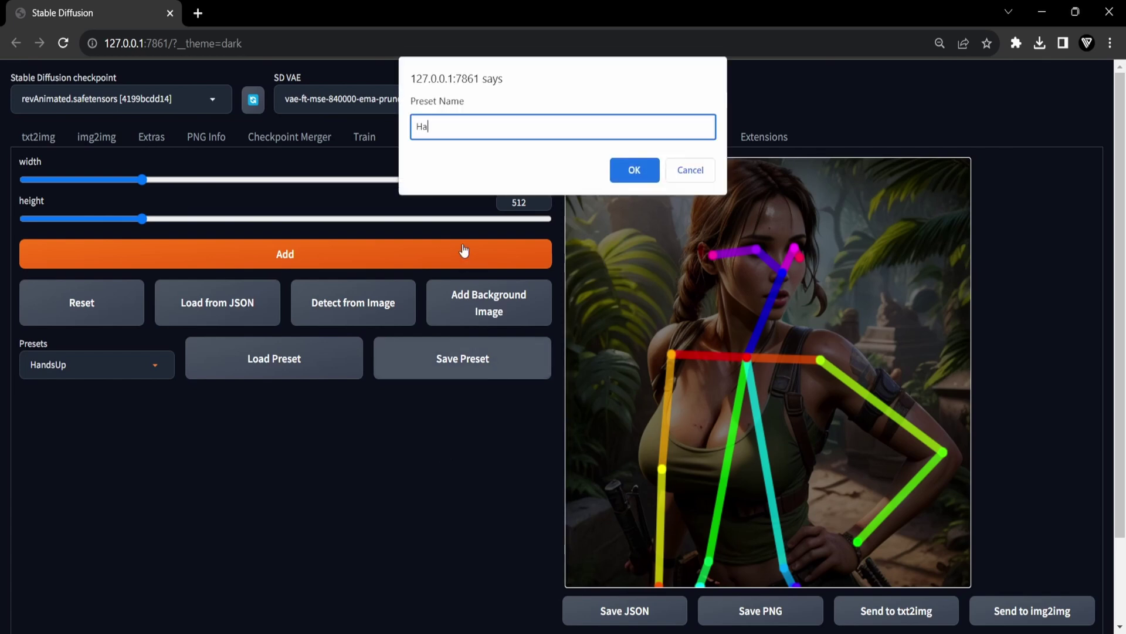
{"action": "type", "text": "HandsOnHip"}
{"action": "key", "text": "Return"}
Load the HandsOnHip preset without its background and check it in the preset list
{"action": "left_click", "coordinate": [153, 365]}
{"action": "left_click", "coordinate": [302, 371]}
{"action": "left_click", "coordinate": [88, 364]}
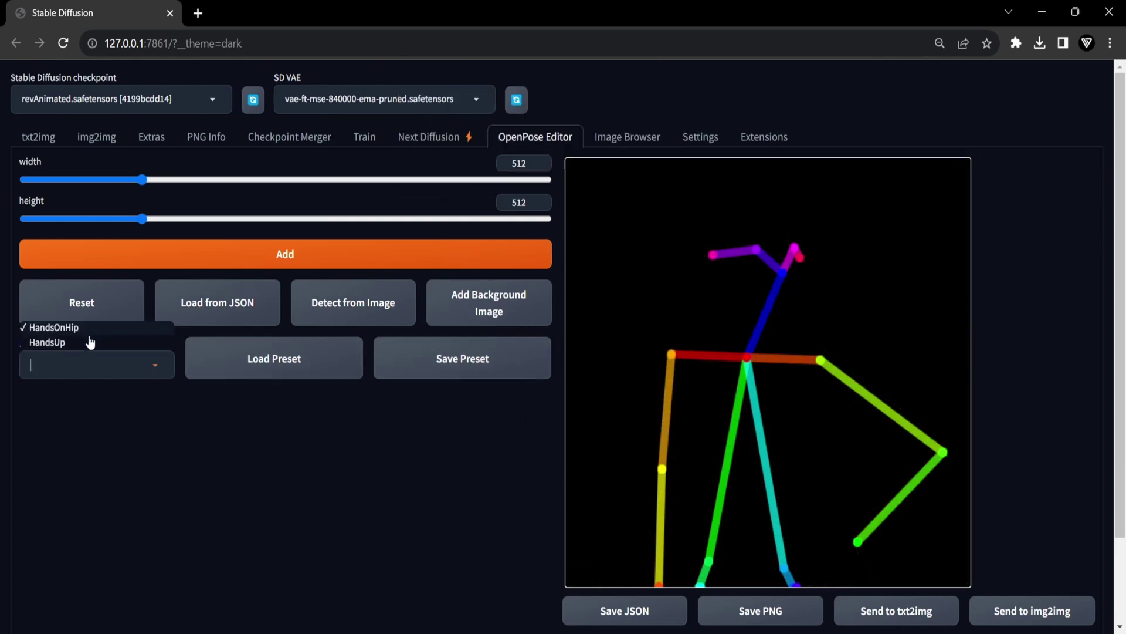
{"action": "left_click", "coordinate": [182, 407]}
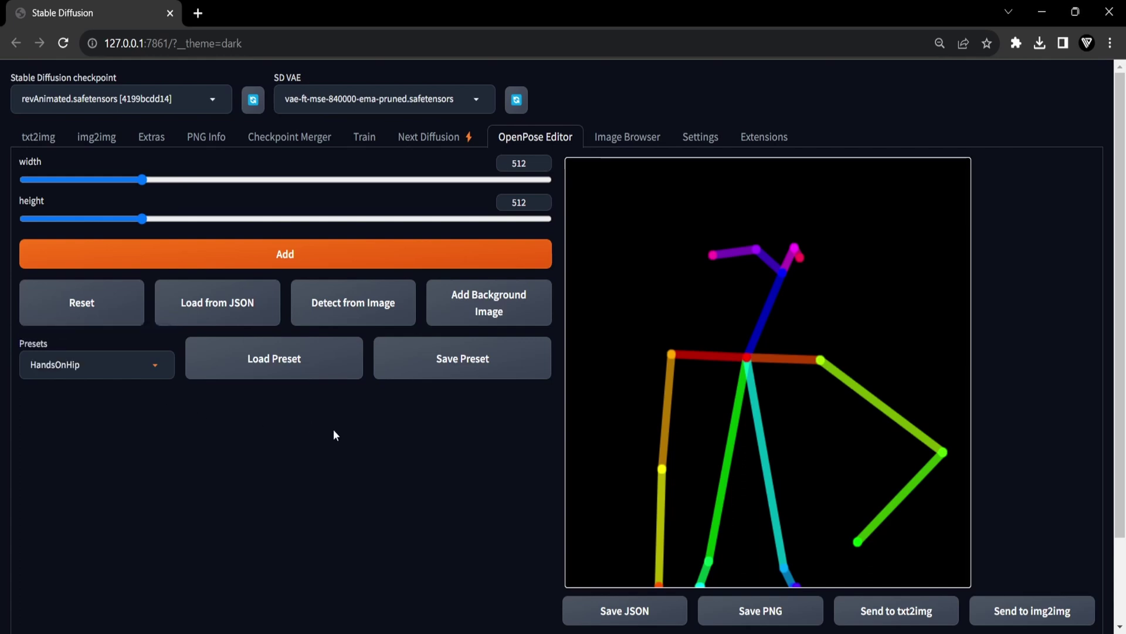
{"action": "key", "text": "alt+Tab"}
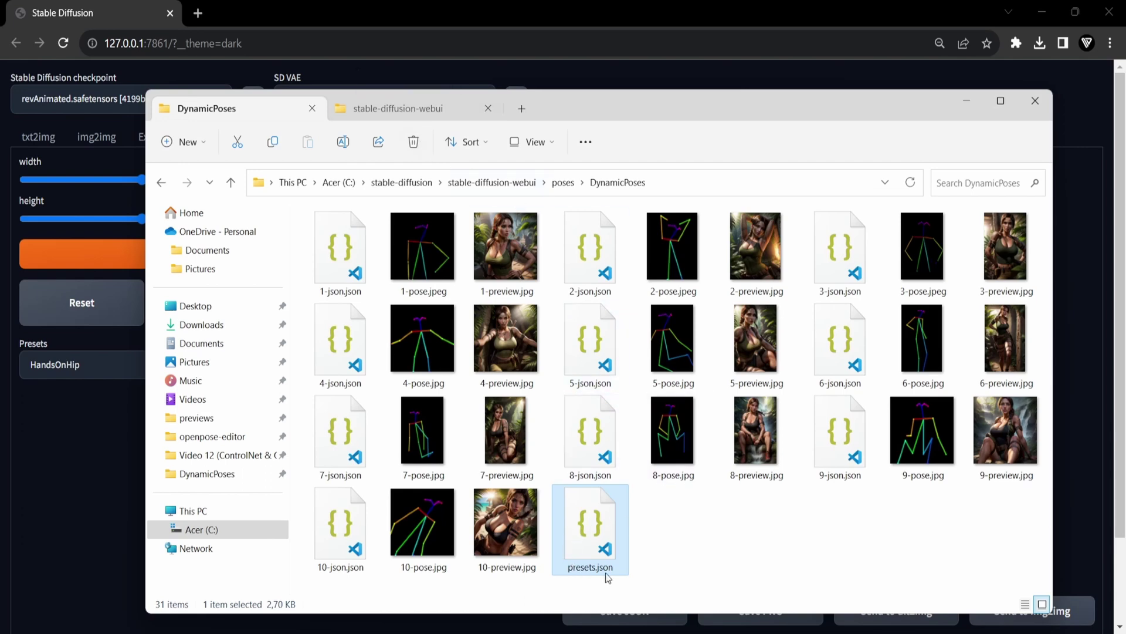
Copy presets.json from DynamicPoses into extensions/openpose-editor, replacing the existing file
{"action": "left_click", "coordinate": [738, 543]}
{"action": "left_click", "coordinate": [596, 524]}
{"action": "left_click", "coordinate": [597, 532]}
{"action": "left_click", "coordinate": [424, 112]}
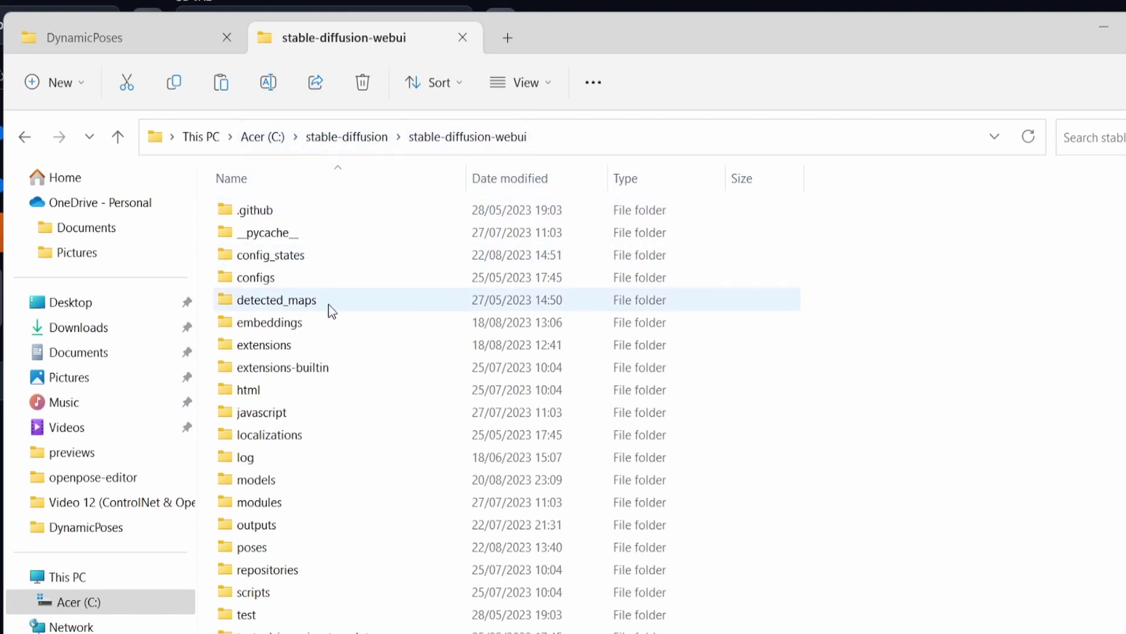
{"action": "double_click", "coordinate": [282, 348]}
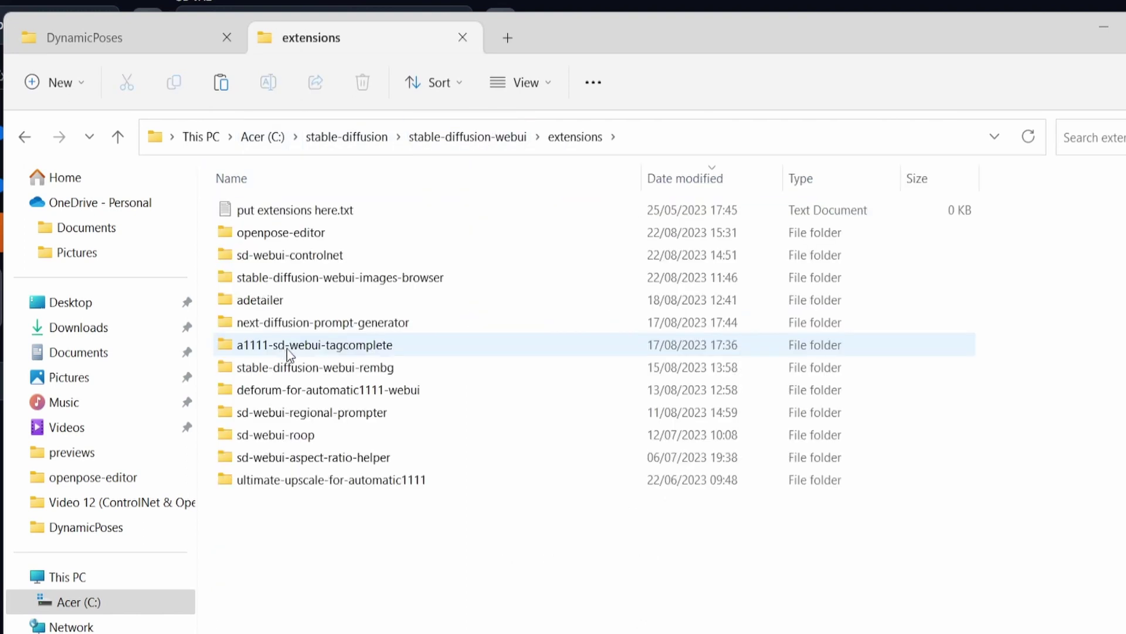
{"action": "double_click", "coordinate": [339, 236]}
{"action": "key", "text": "ctrl+v"}
{"action": "left_click", "coordinate": [481, 218]}
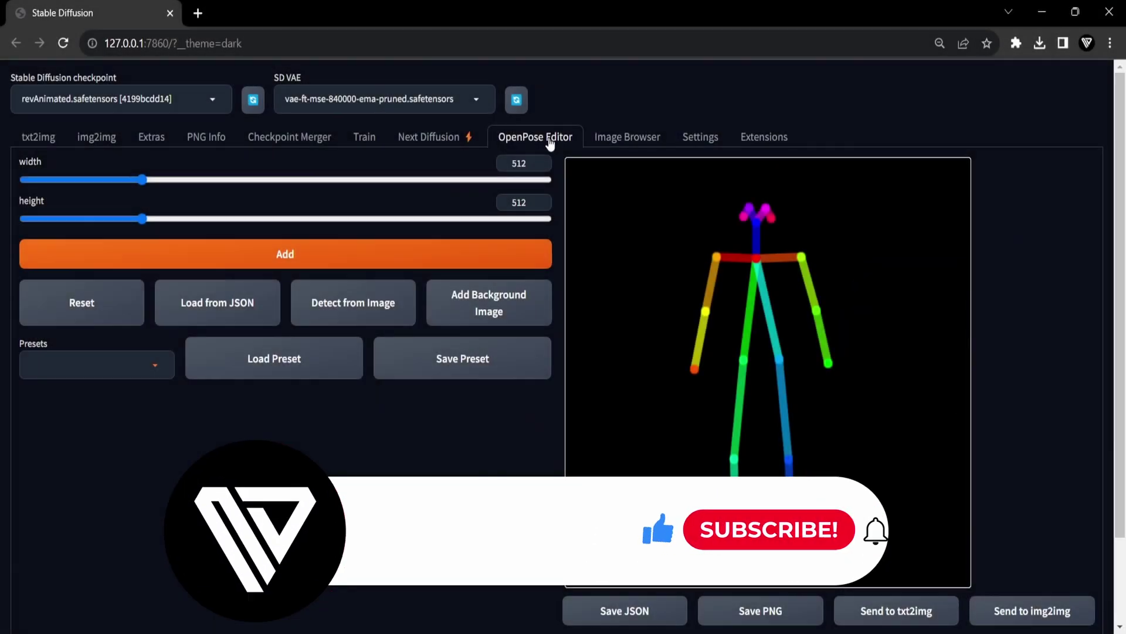
Select 10-DynamicPose from the Presets list and load it as a 512×768 skeleton
{"action": "left_click", "coordinate": [153, 369]}
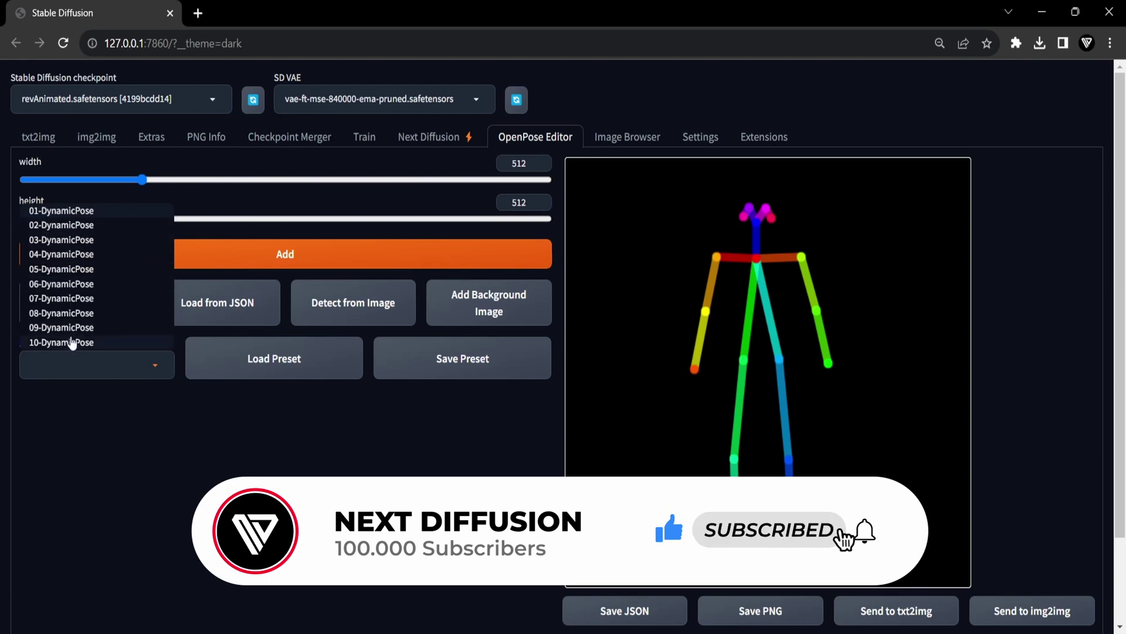
{"action": "left_click", "coordinate": [73, 343]}
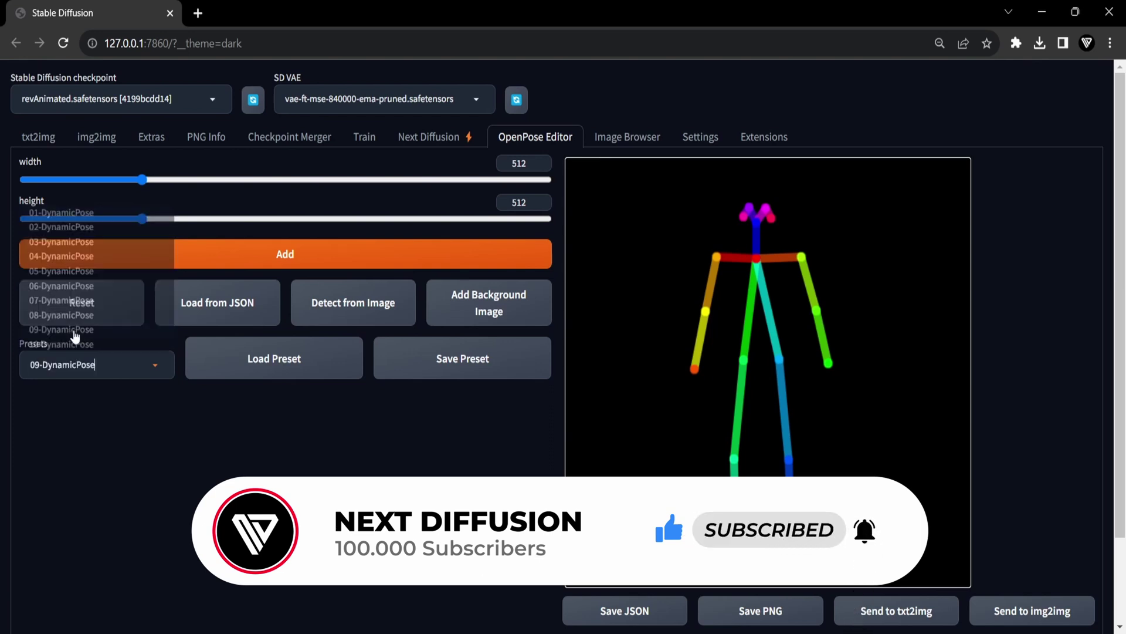
{"action": "left_click", "coordinate": [317, 374]}
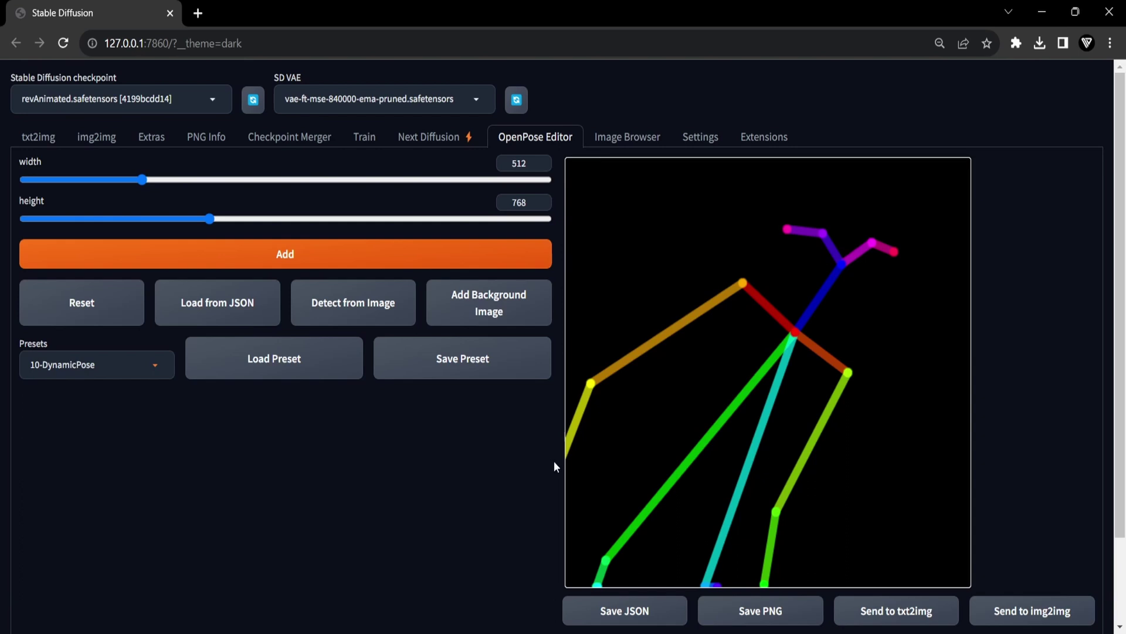
{"action": "scroll", "coordinate": [553, 460], "scroll_direction": "down", "scroll_amount": 2}
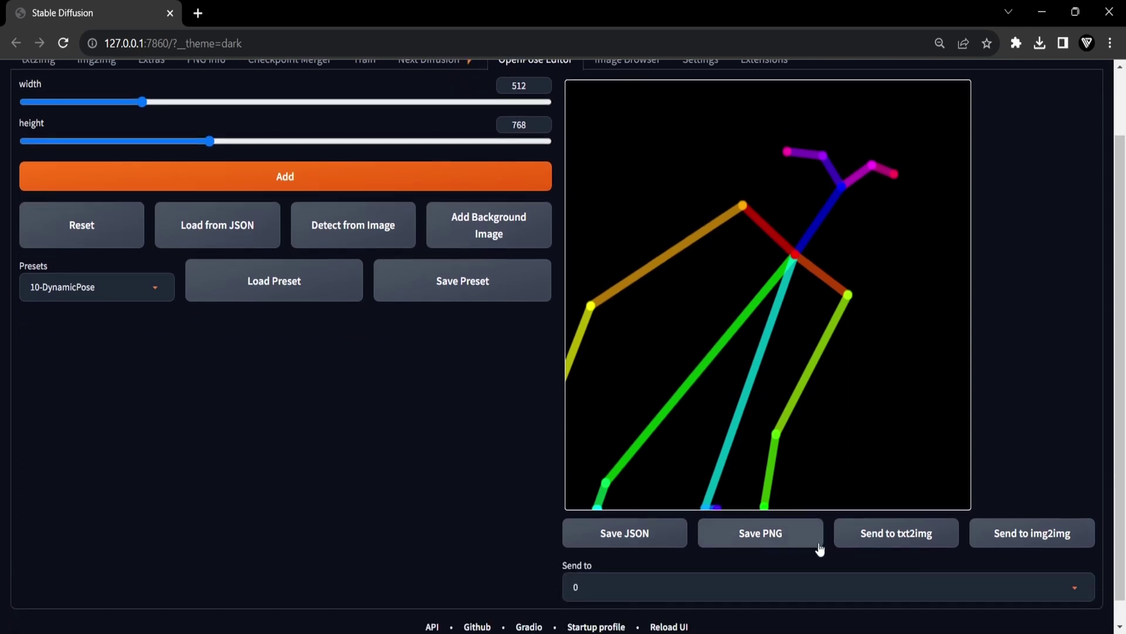
Send the 10-DynamicPose skeleton to ControlNet with Pixel Perfect, OpenPose type, preprocessor none, and generate
{"action": "left_click", "coordinate": [896, 537]}
{"action": "scroll", "coordinate": [554, 511], "scroll_direction": "down", "scroll_amount": 7}
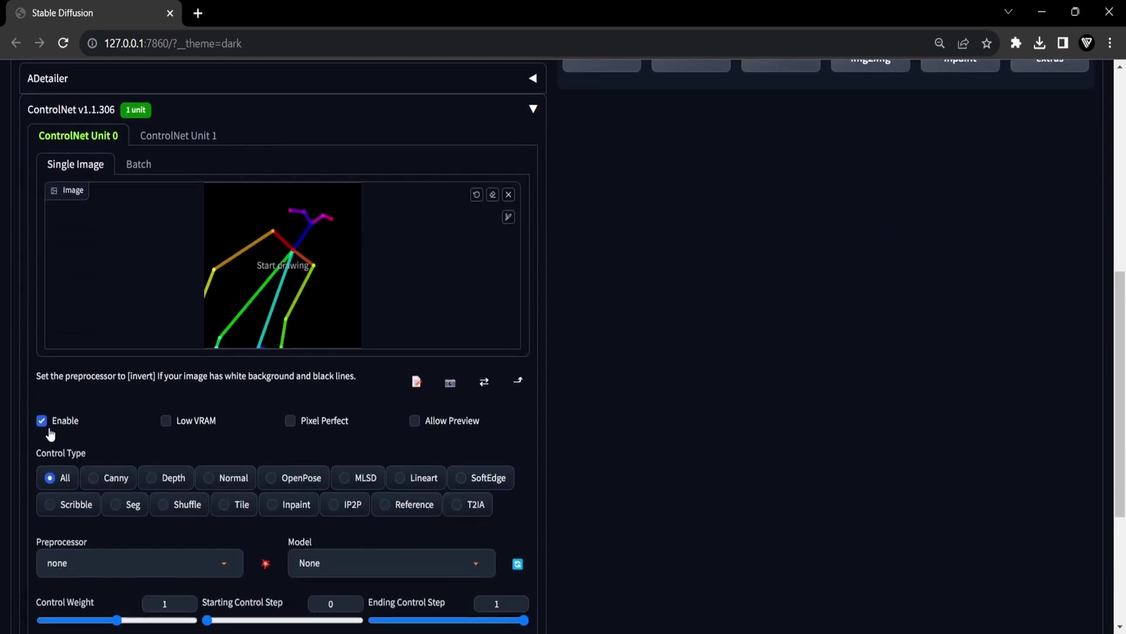
{"action": "left_click", "coordinate": [291, 422]}
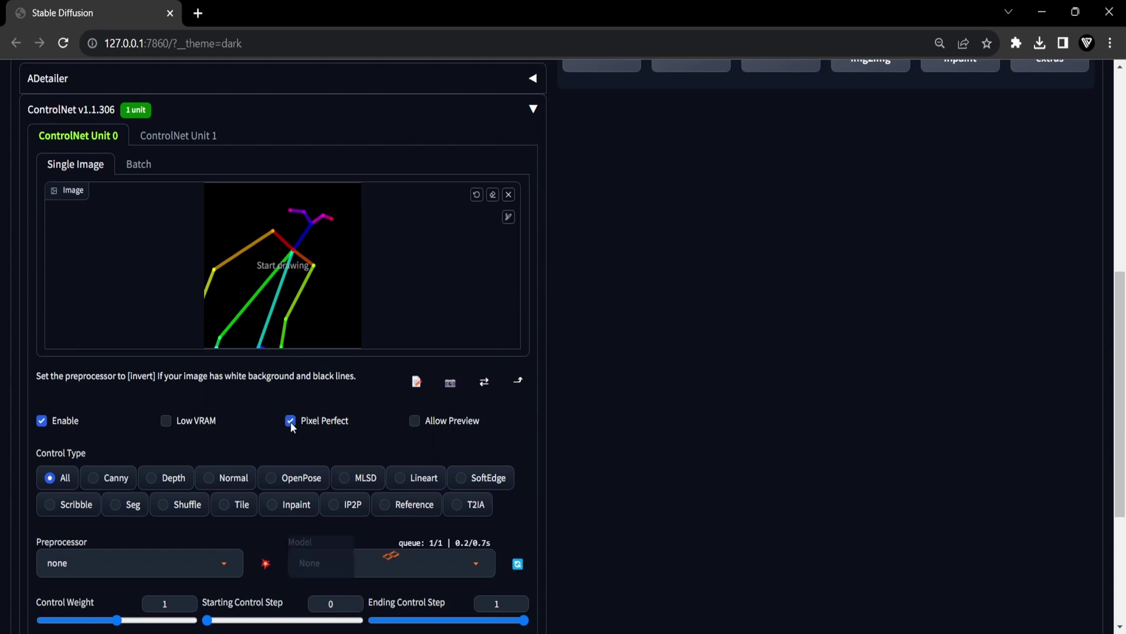
{"action": "scroll", "coordinate": [322, 432], "scroll_direction": "down", "scroll_amount": 1}
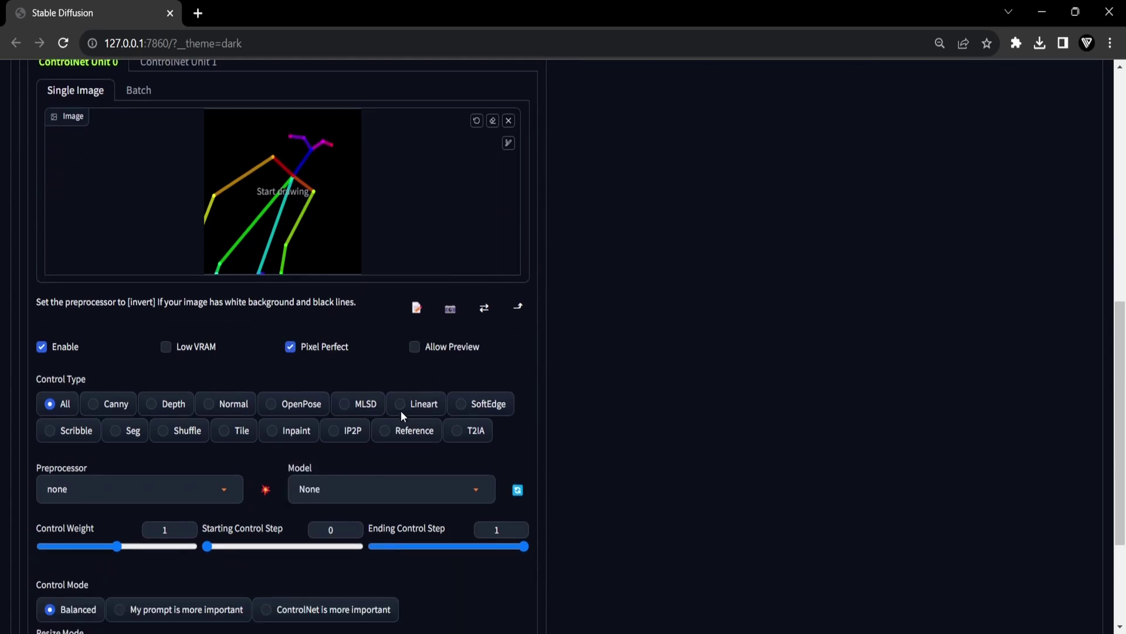
{"action": "left_click", "coordinate": [294, 404]}
{"action": "left_click", "coordinate": [221, 485]}
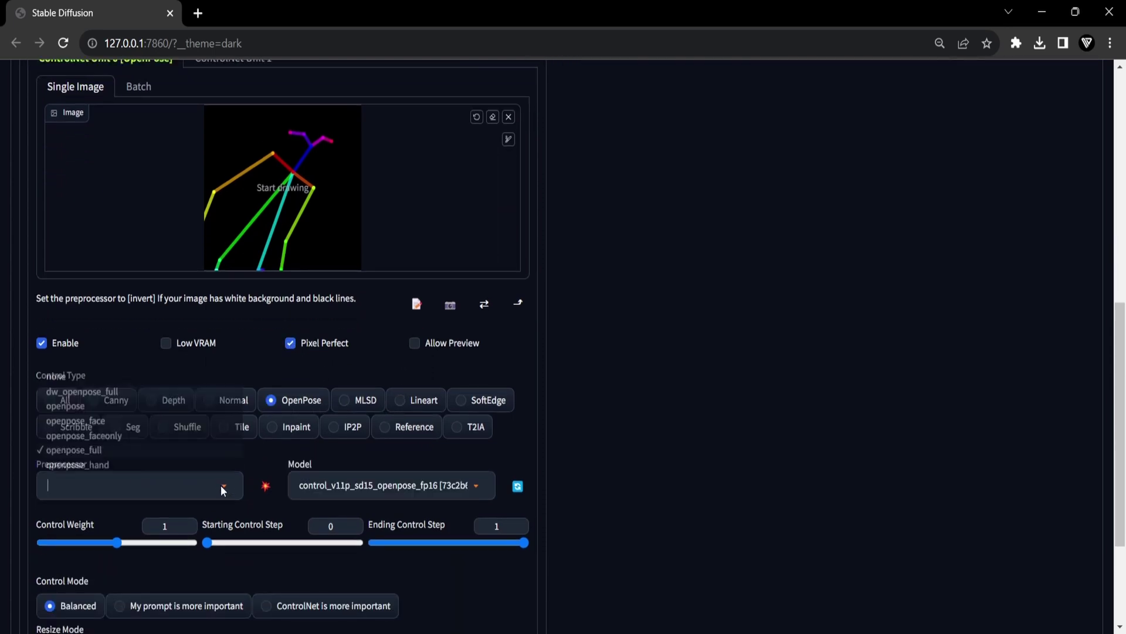
{"action": "left_click", "coordinate": [57, 375]}
{"action": "scroll", "coordinate": [113, 397], "scroll_direction": "up", "scroll_amount": 9}
{"action": "left_click", "coordinate": [1009, 182]}
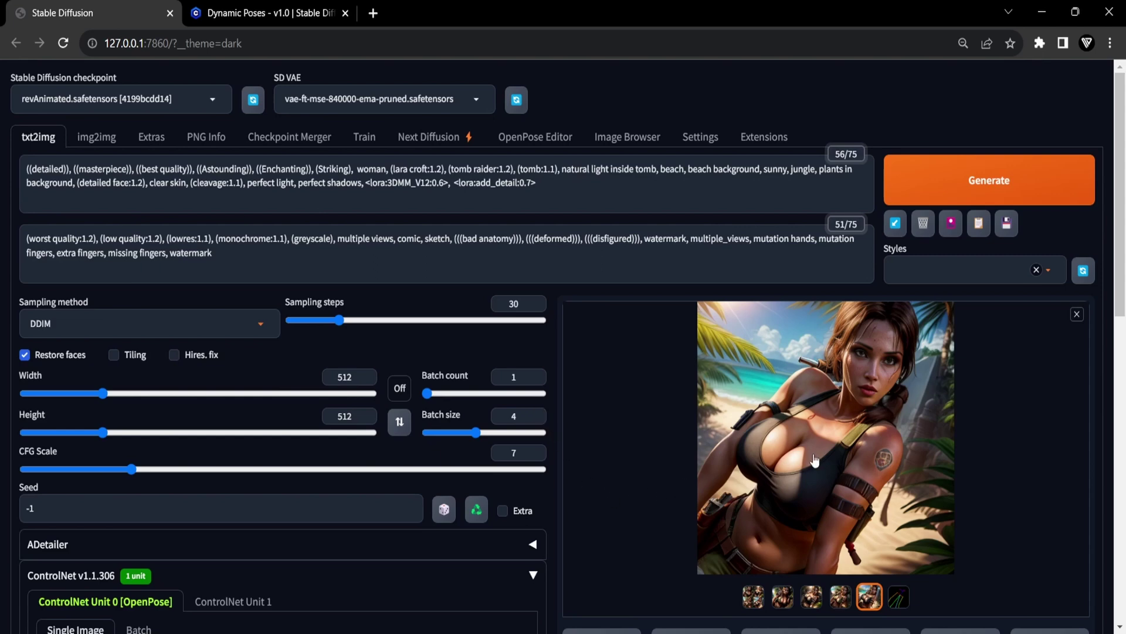
View the second tomb-raider result full screen and page forward to the beach-background image
{"action": "left_click", "coordinate": [787, 599]}
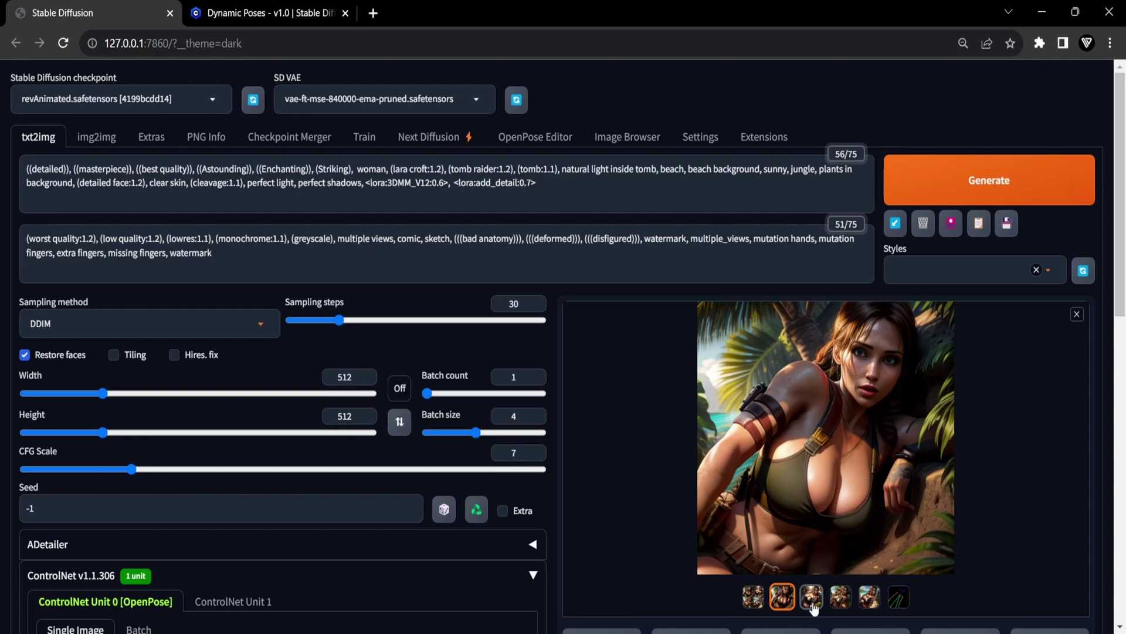
{"action": "left_click", "coordinate": [825, 461]}
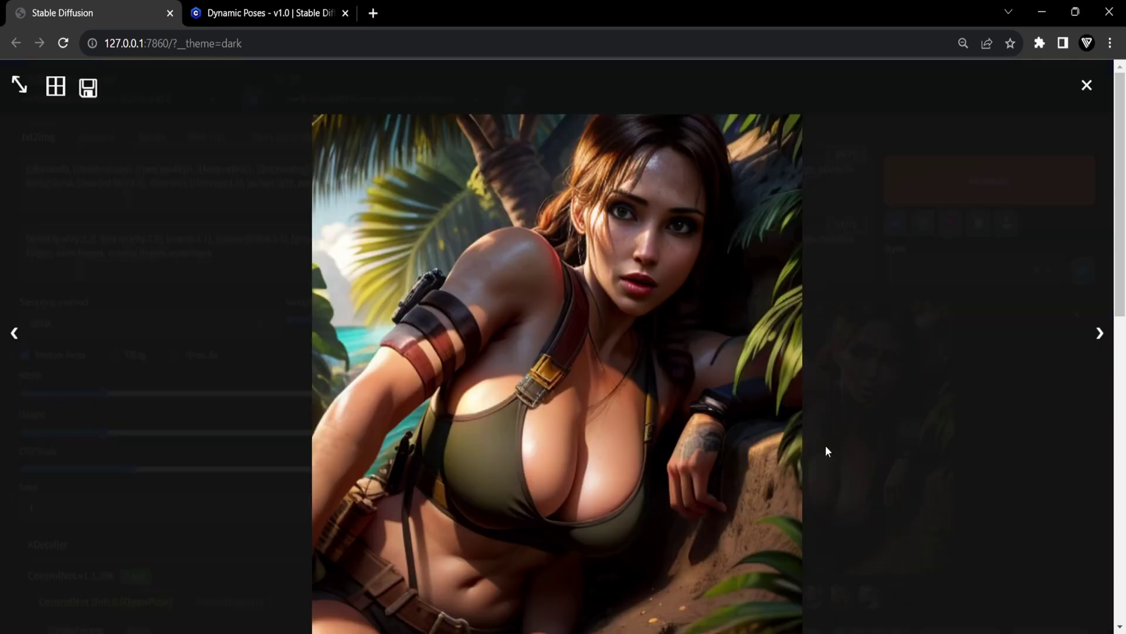
{"action": "left_click", "coordinate": [1099, 333]}
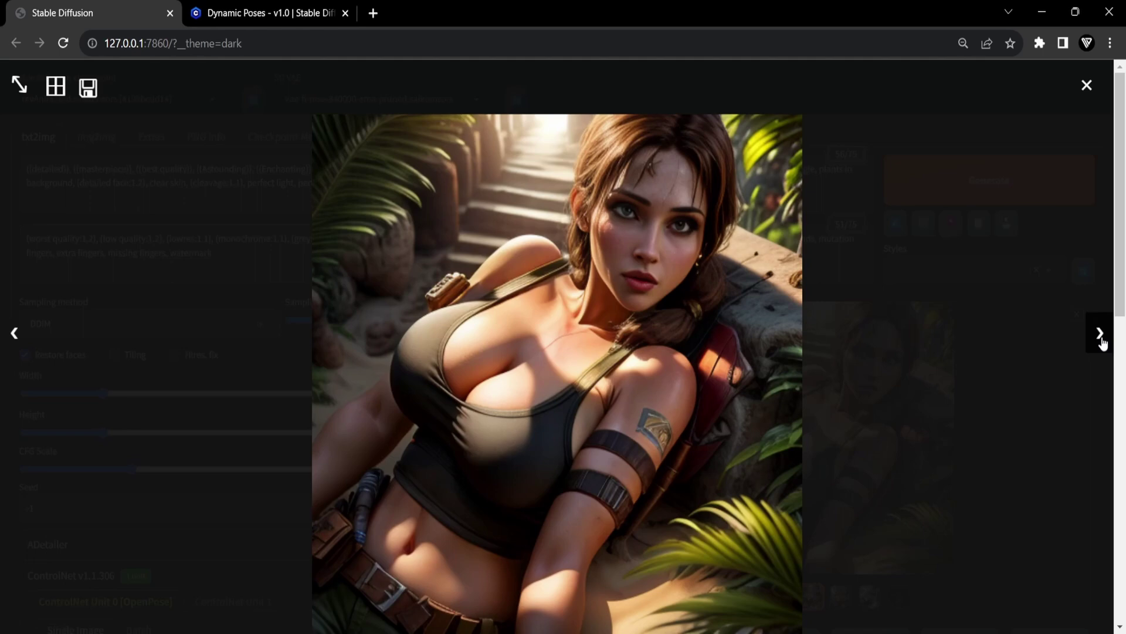
{"action": "left_click", "coordinate": [1099, 334]}
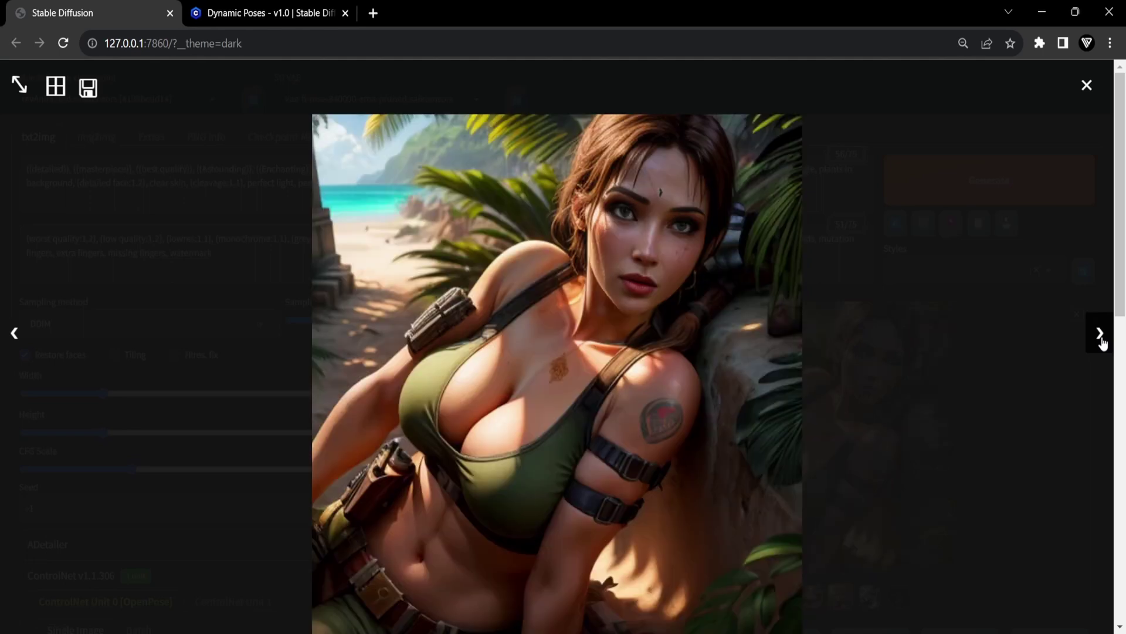